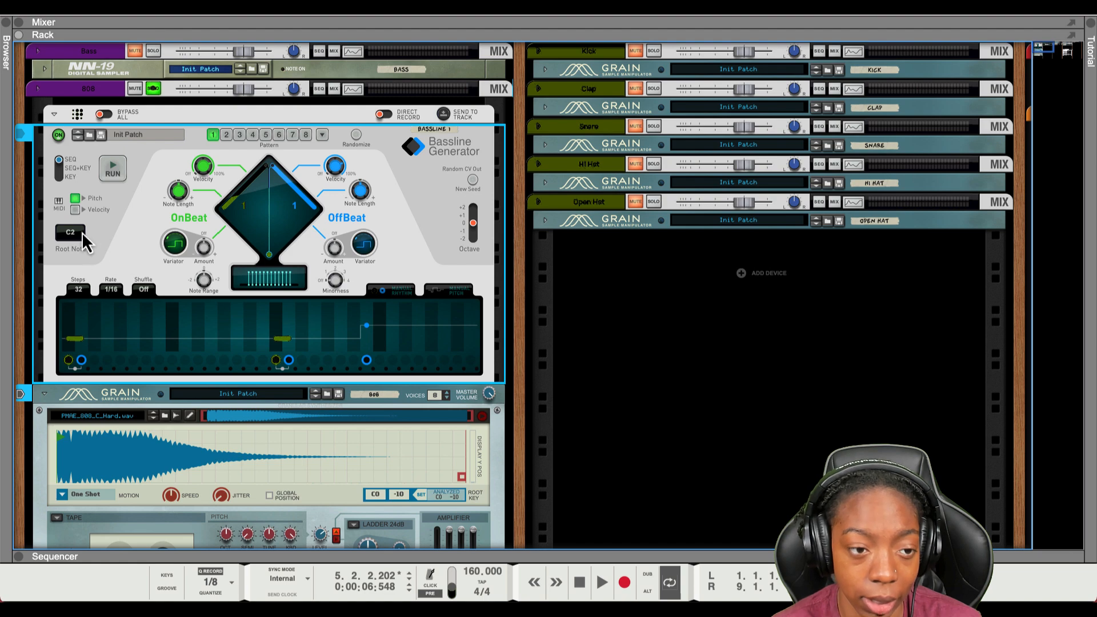
- Set the Bassline Generator's root note to D#1 and raise its Minorness
drag(75, 232, 79, 246)
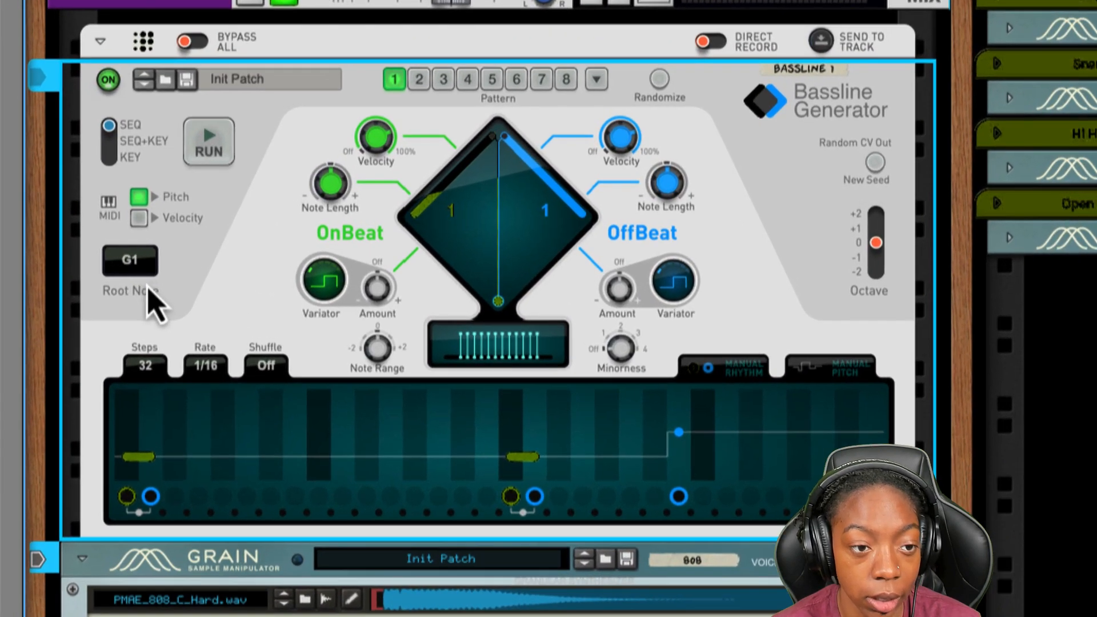
drag(147, 288, 148, 304)
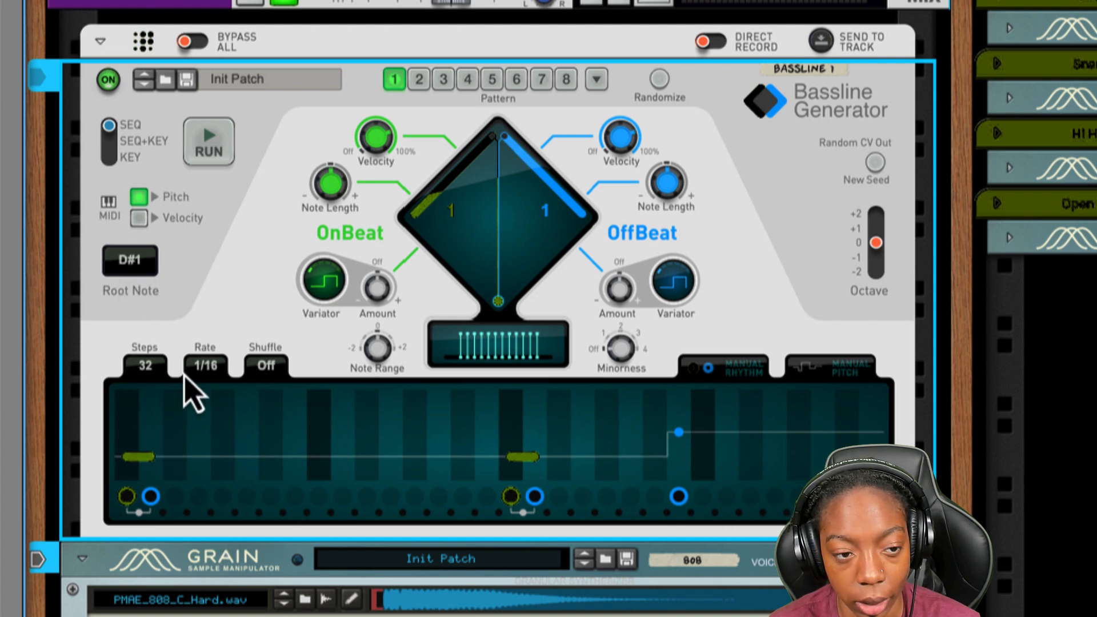
drag(422, 208, 517, 139)
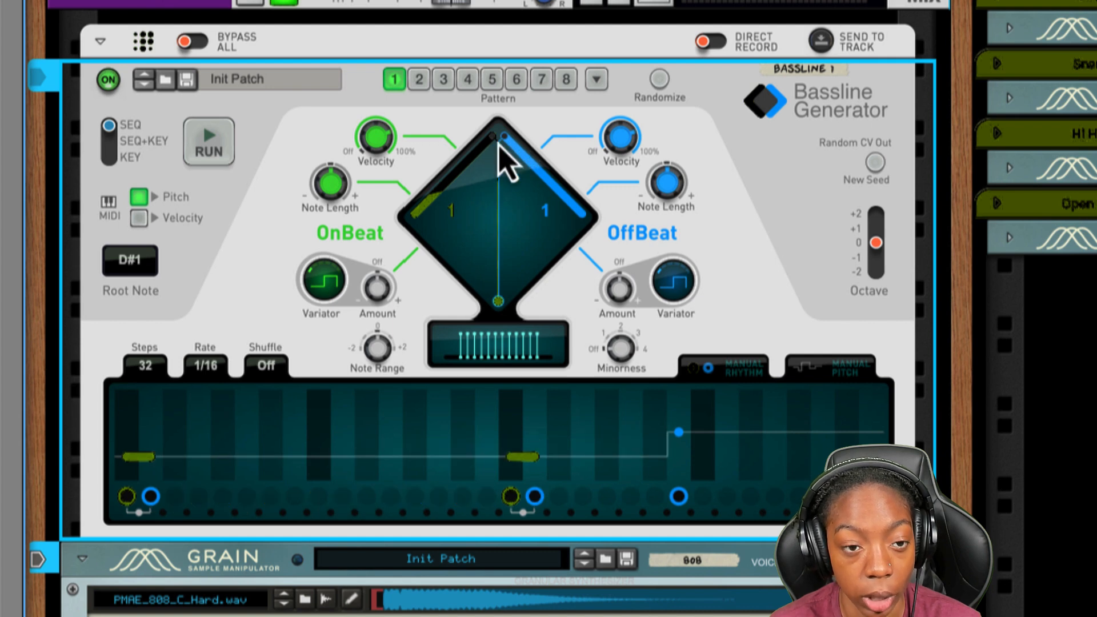
drag(629, 365, 663, 203)
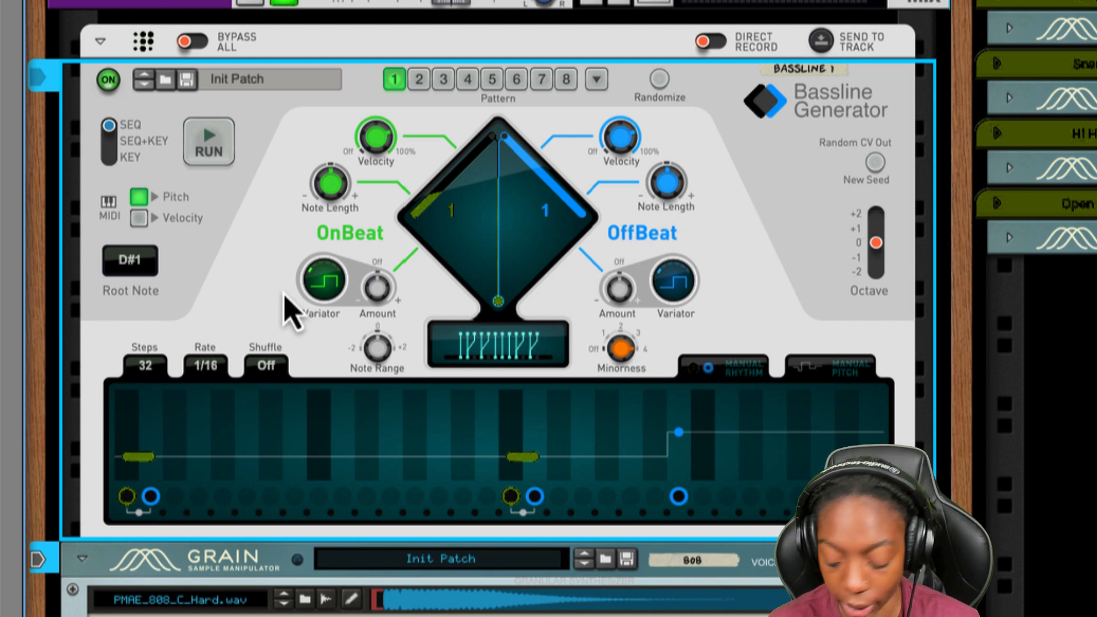
- Turn off solo on the 808 channel while auditioning the bassline, and stop playback
key(space)
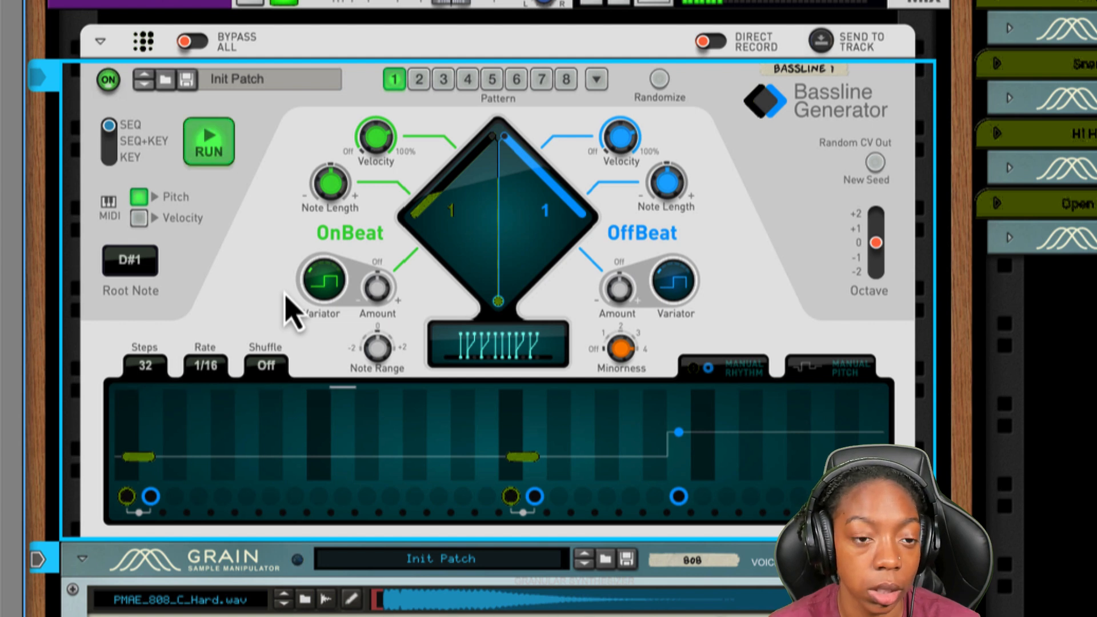
click(294, 9)
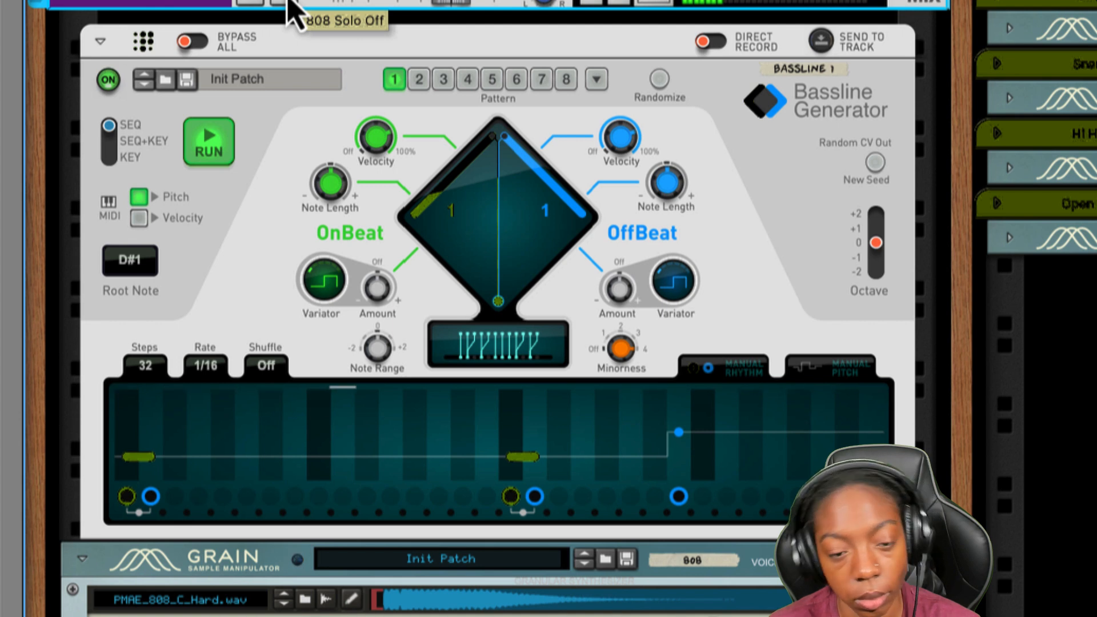
key(space)
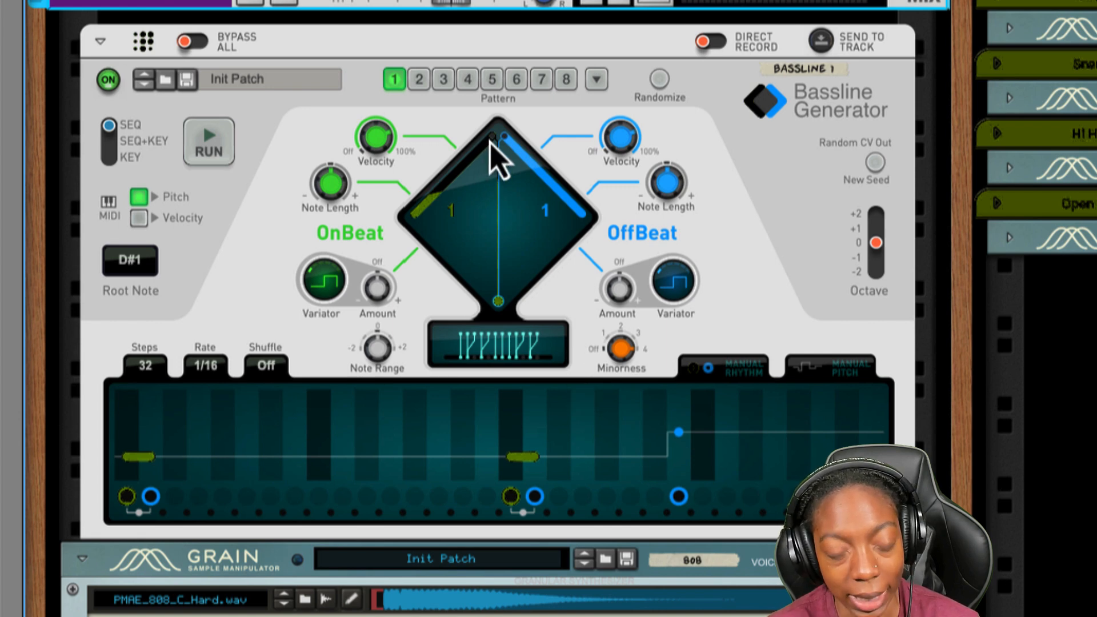
- Set the OnBeat pattern to 23 and audition it
mouse_move(487, 140)
mouse_down()
mouse_move(453, 151)
mouse_move(454, 167)
mouse_up()
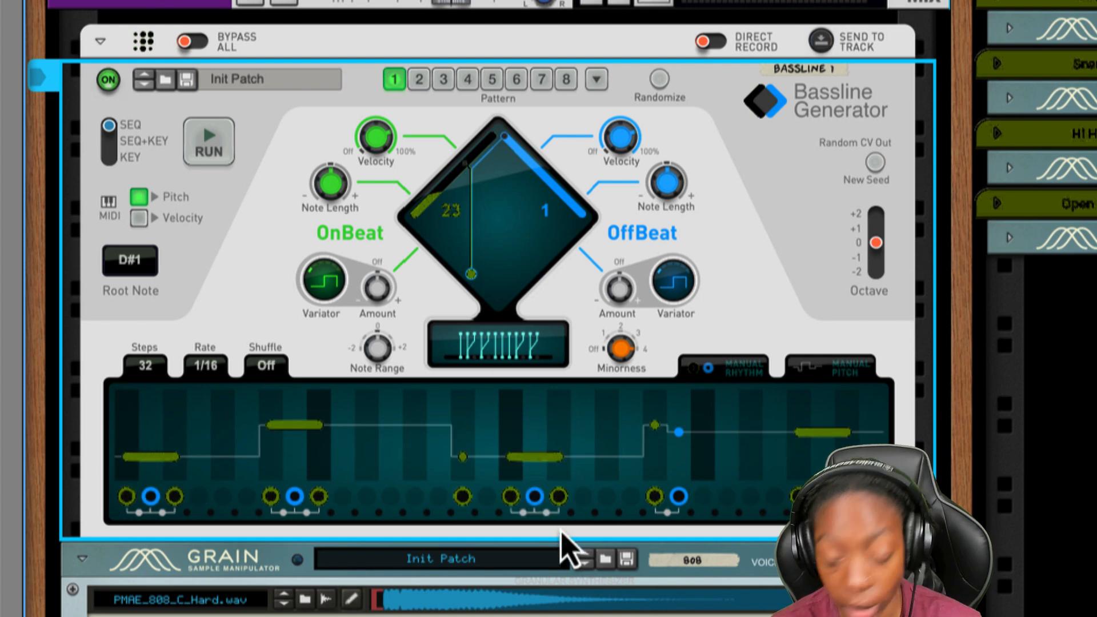
click(202, 151)
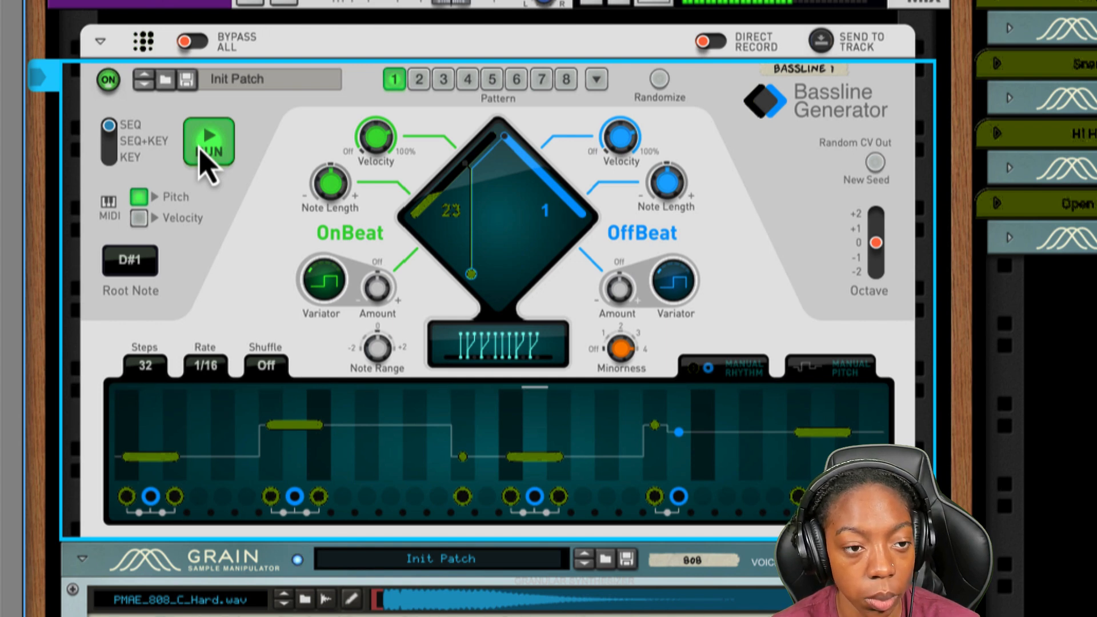
click(201, 151)
- Extend the bassline pattern to 64 steps and listen to it
drag(153, 377, 177, 166)
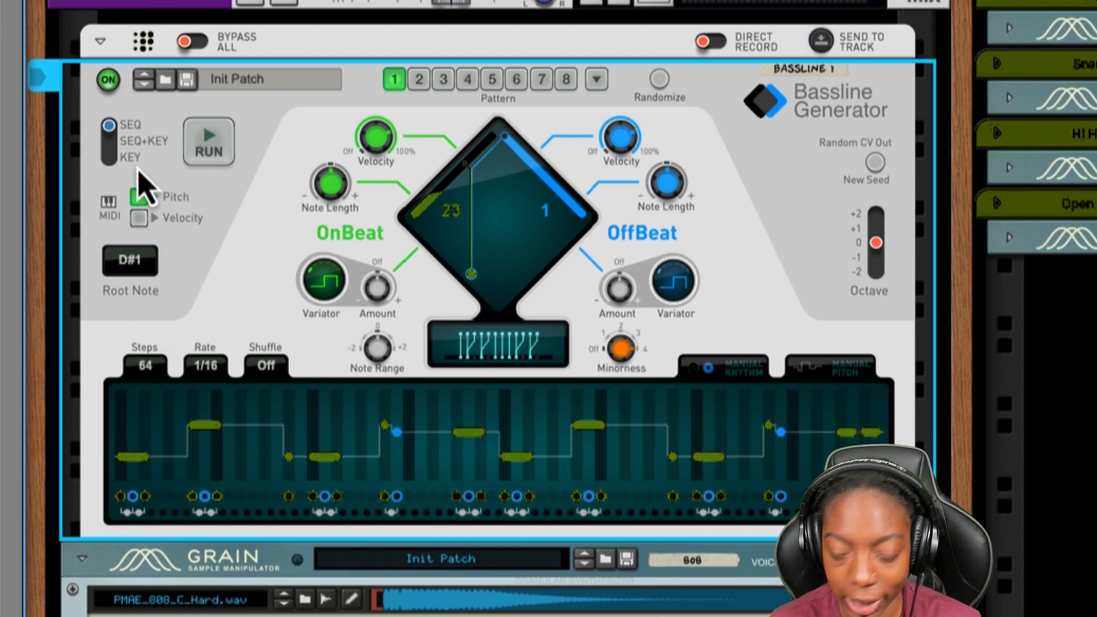
key(space)
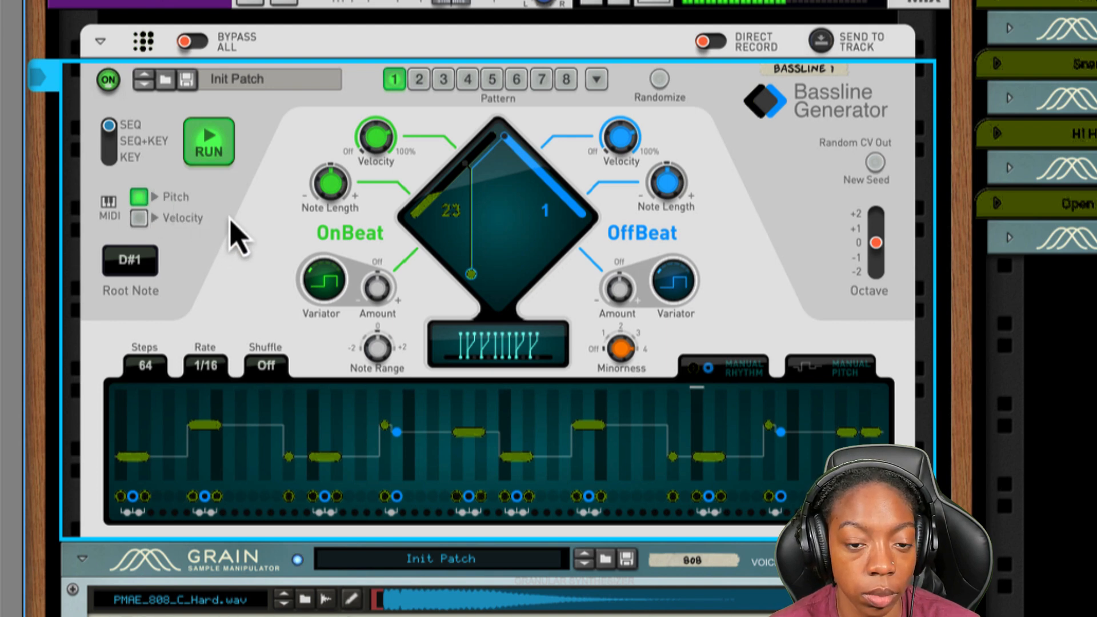
key(space)
- Set the OffBeat pattern to 14 and lower the octave to -1 while the bassline plays
drag(505, 148, 532, 147)
key(space)
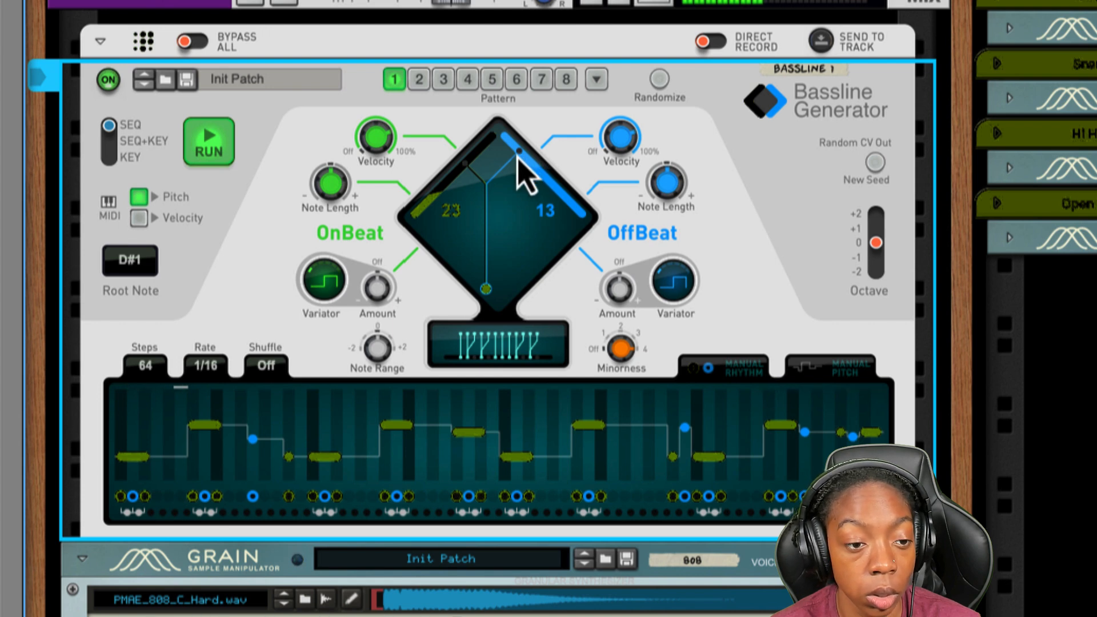
drag(518, 157, 522, 160)
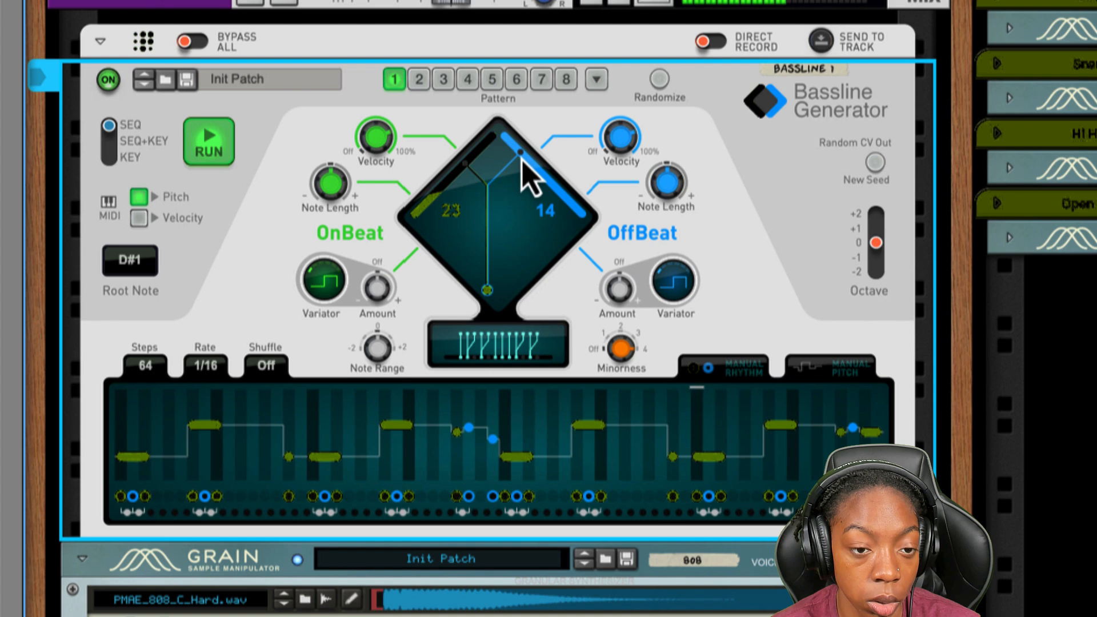
drag(876, 245, 876, 258)
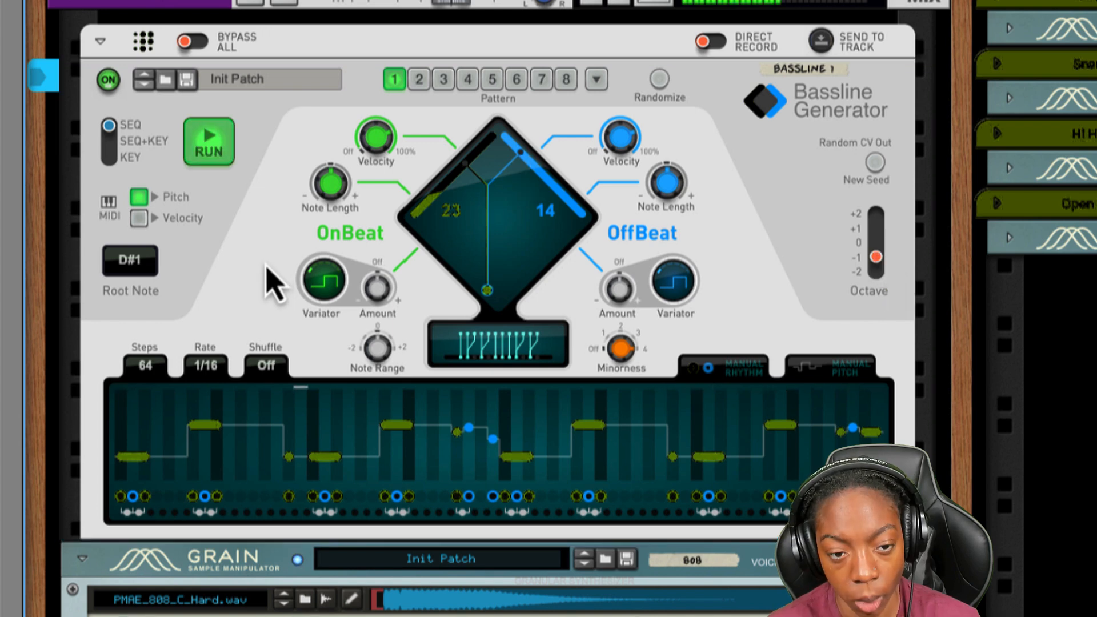
key(space)
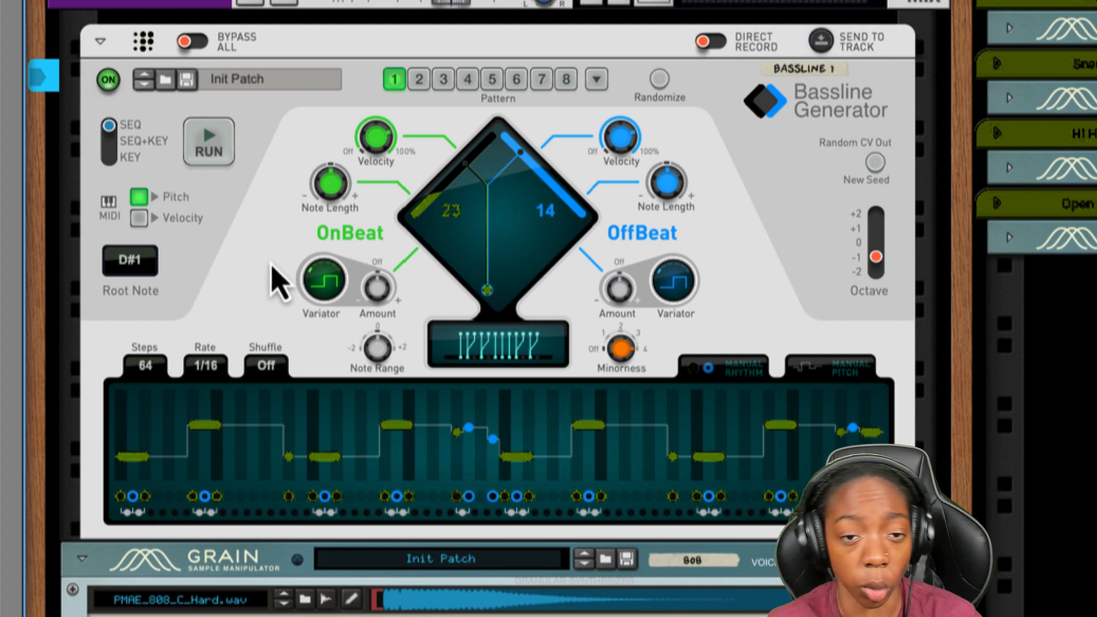
- Set the Note Range to 2 and audition the resulting bassline
key(space)
drag(377, 348, 375, 286)
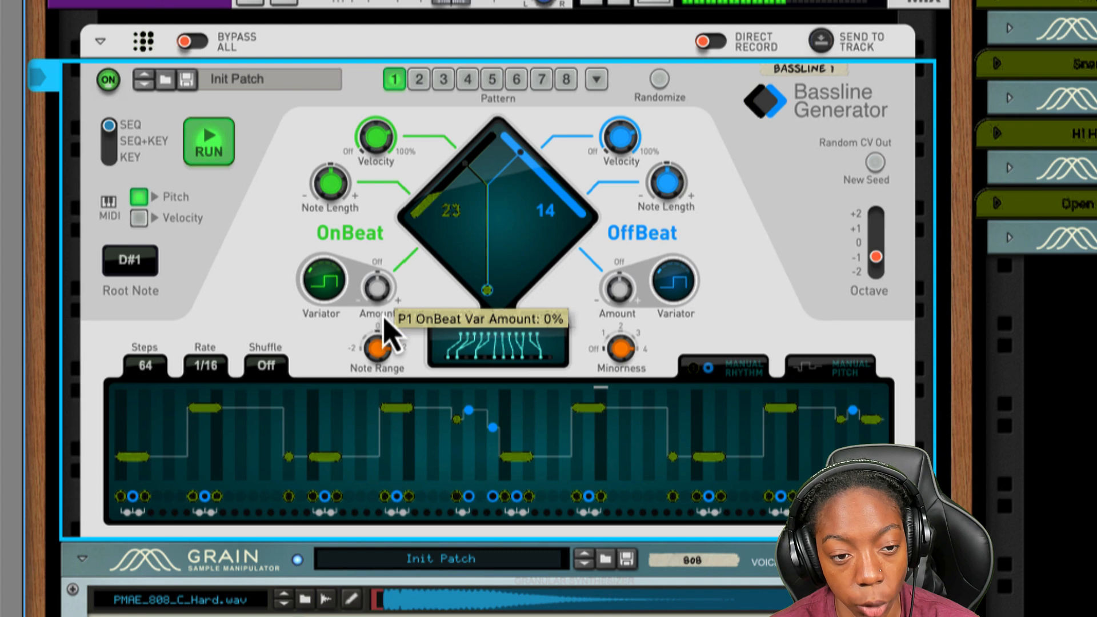
key(space)
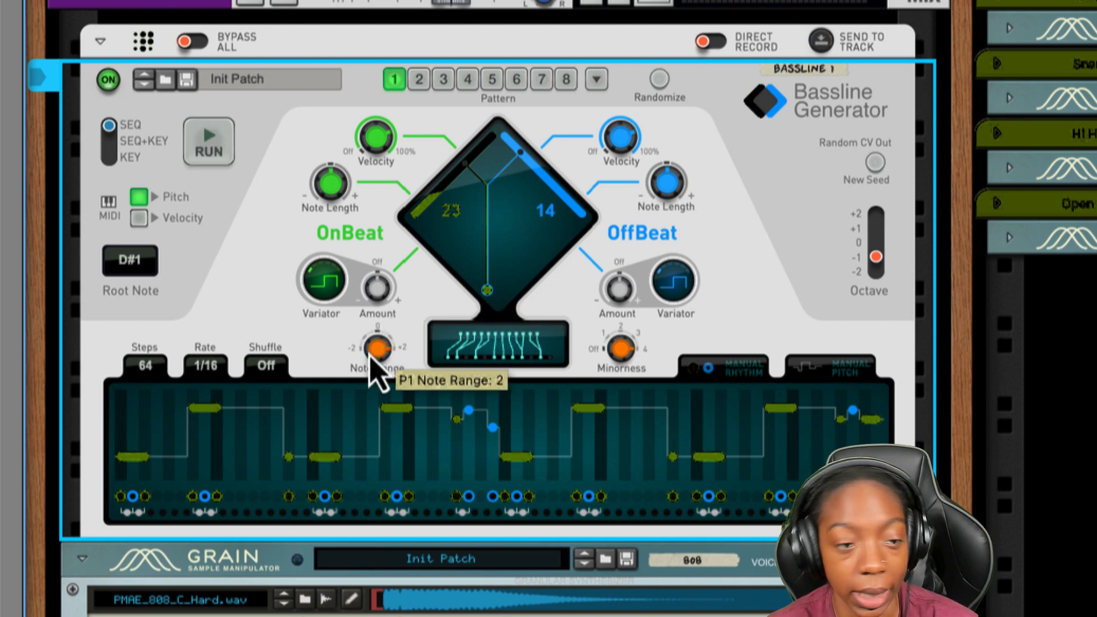
key(space)
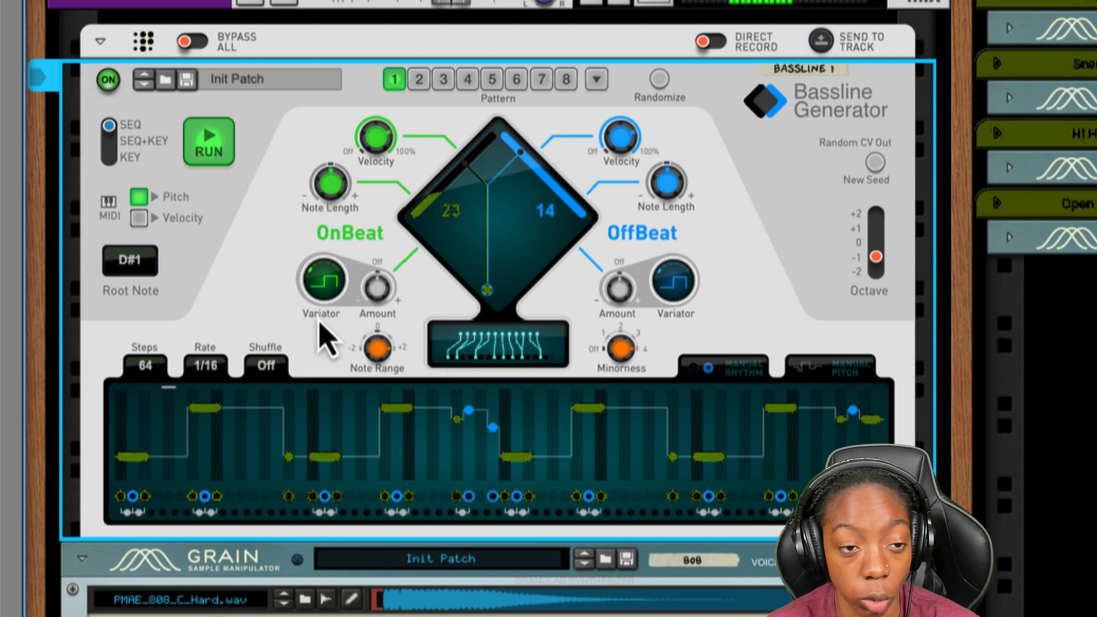
key(space)
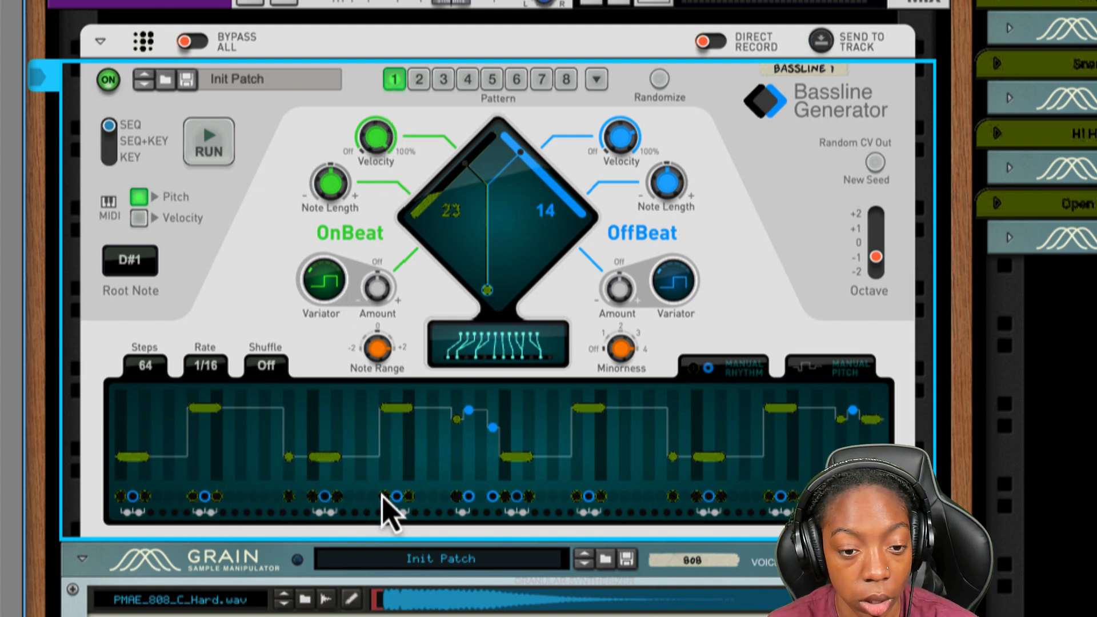
- Try turning the OffBeat velocity all the way down, and bring it back up
key(space)
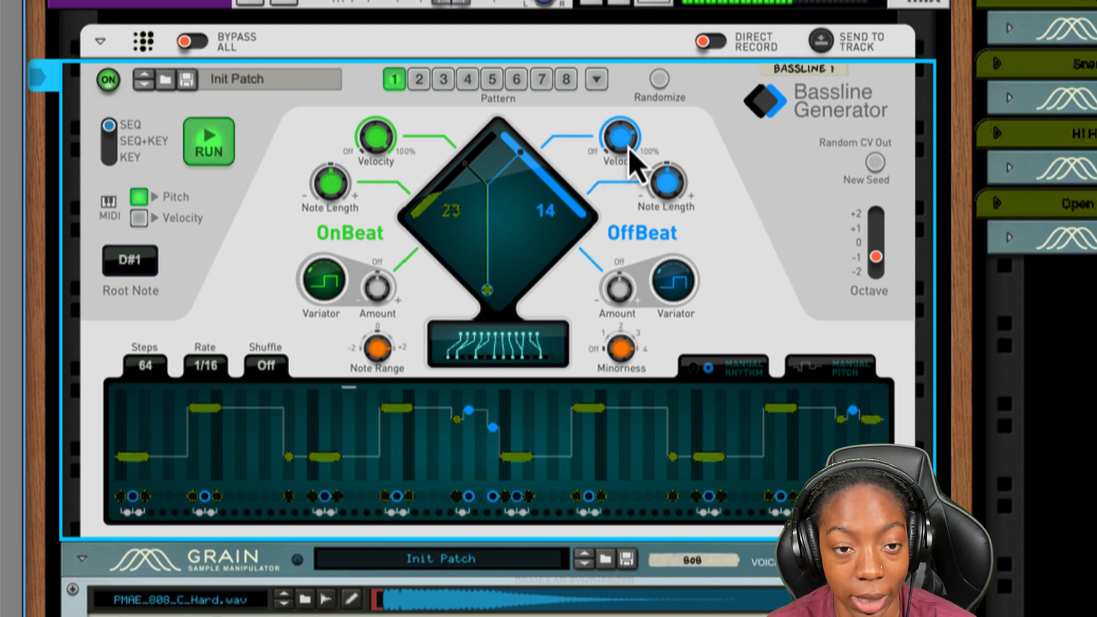
key(space)
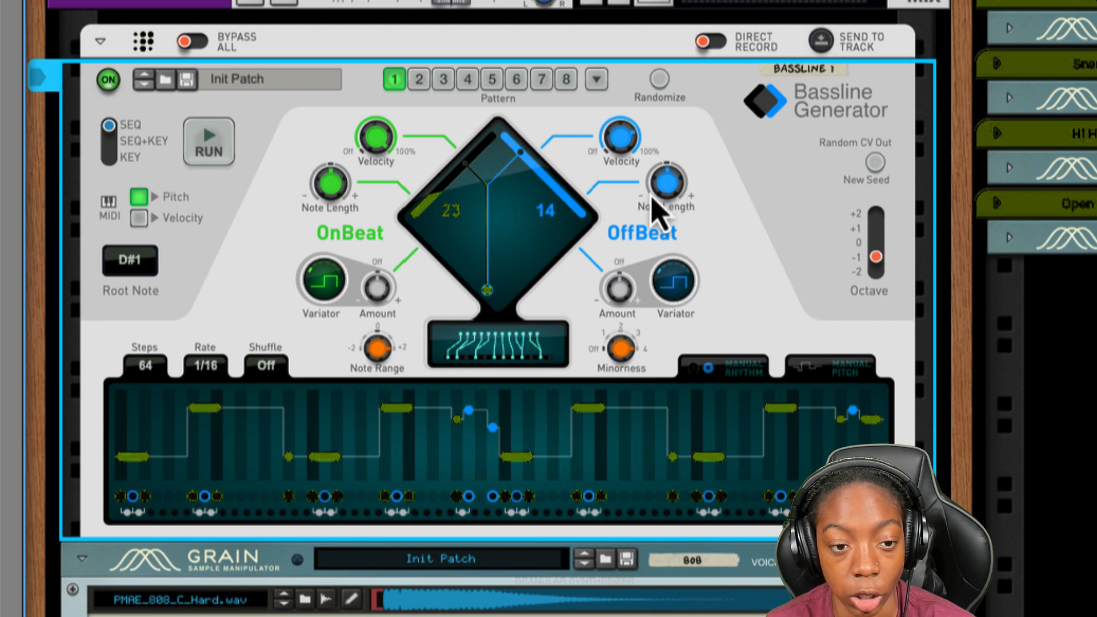
drag(621, 140, 606, 214)
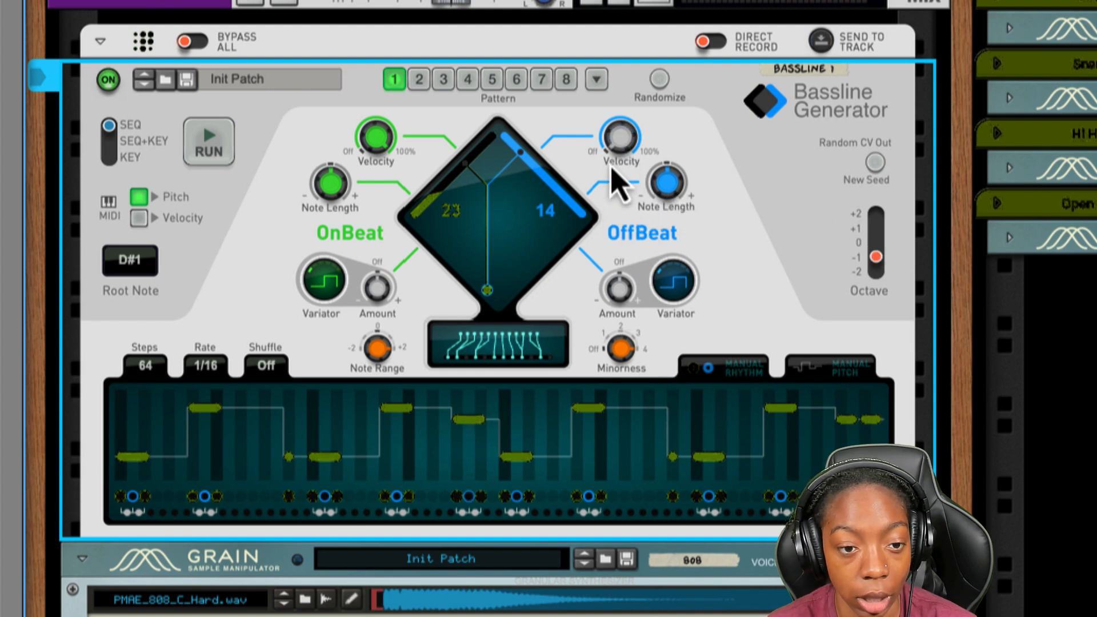
drag(623, 160, 644, 44)
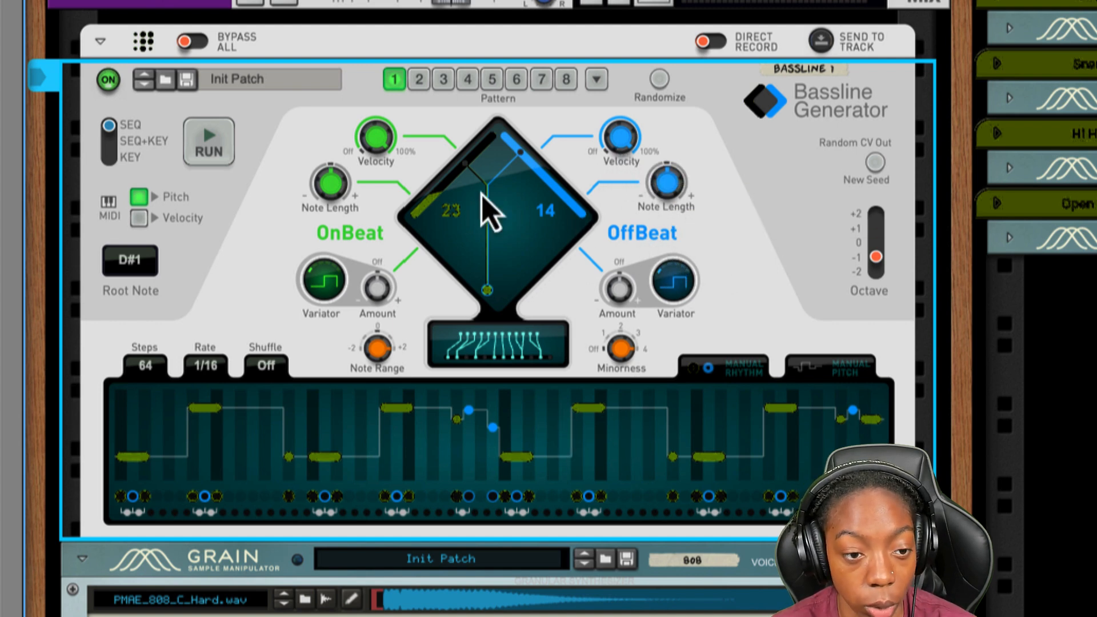
- Try an OnBeat note length of 200% during playback, and reset it
drag(336, 191, 337, 117)
key(space)
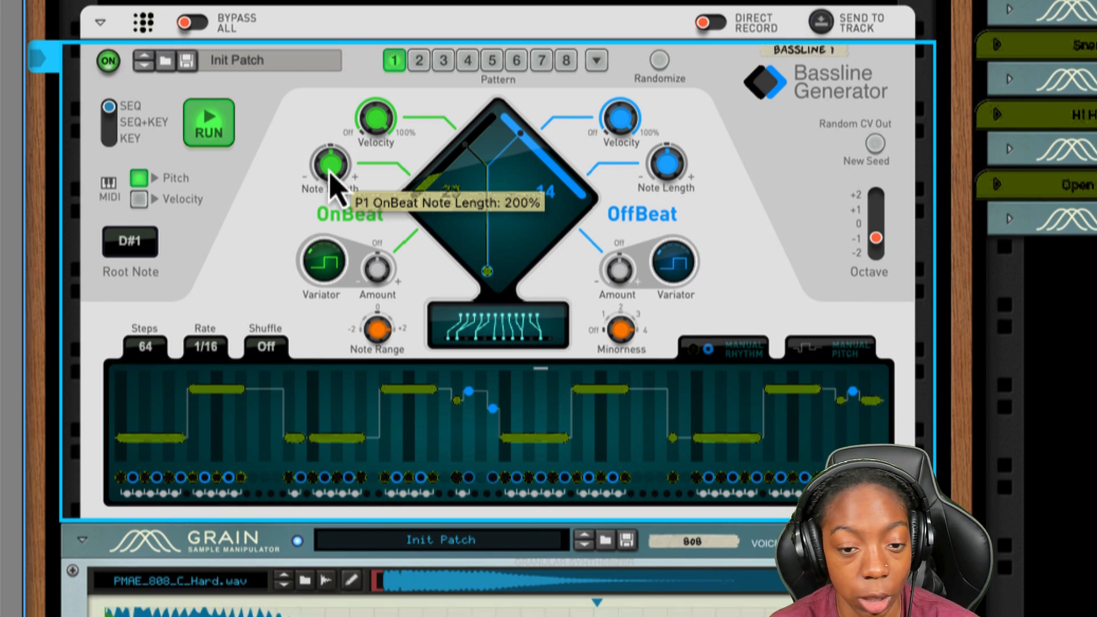
super+click(330, 190)
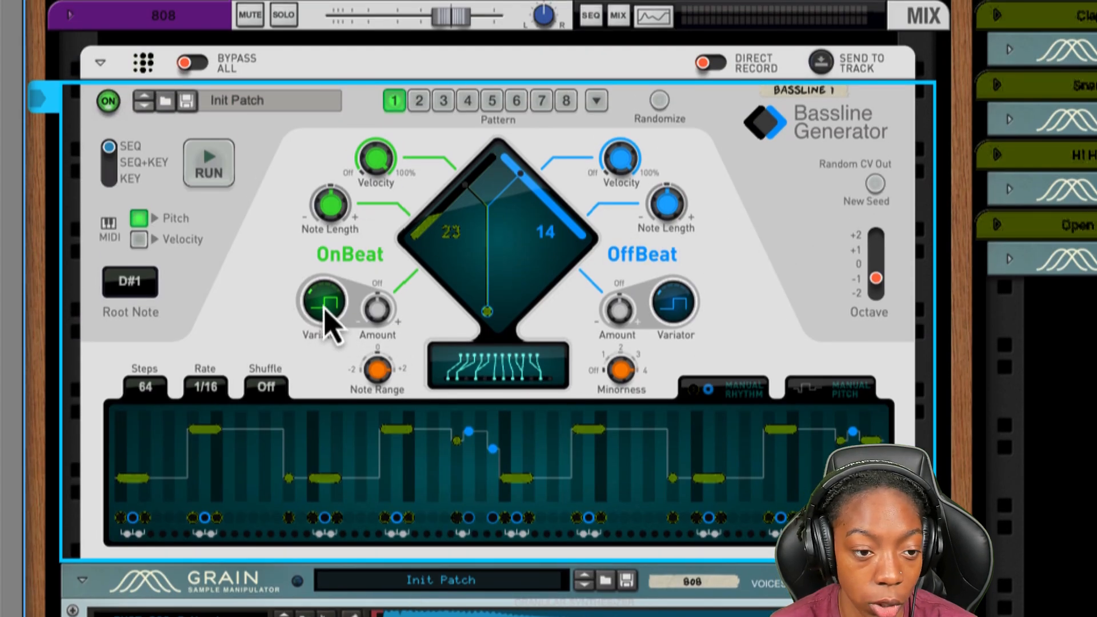
- Try OnBeat variation amounts of 28% and 9%, and return the amount to 0%
drag(378, 311, 383, 308)
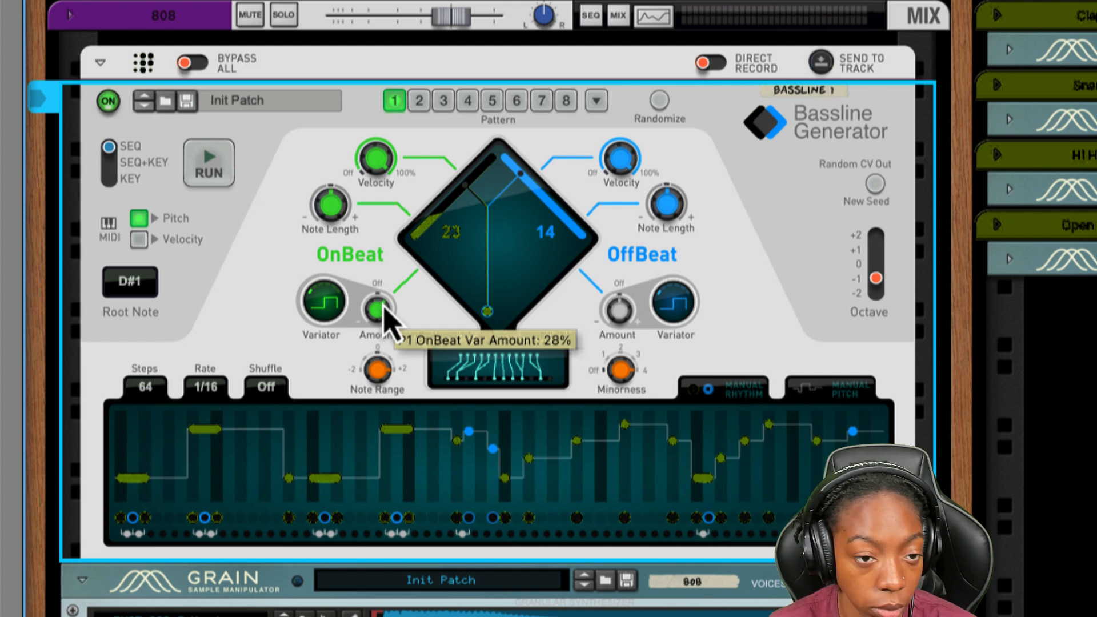
key(space)
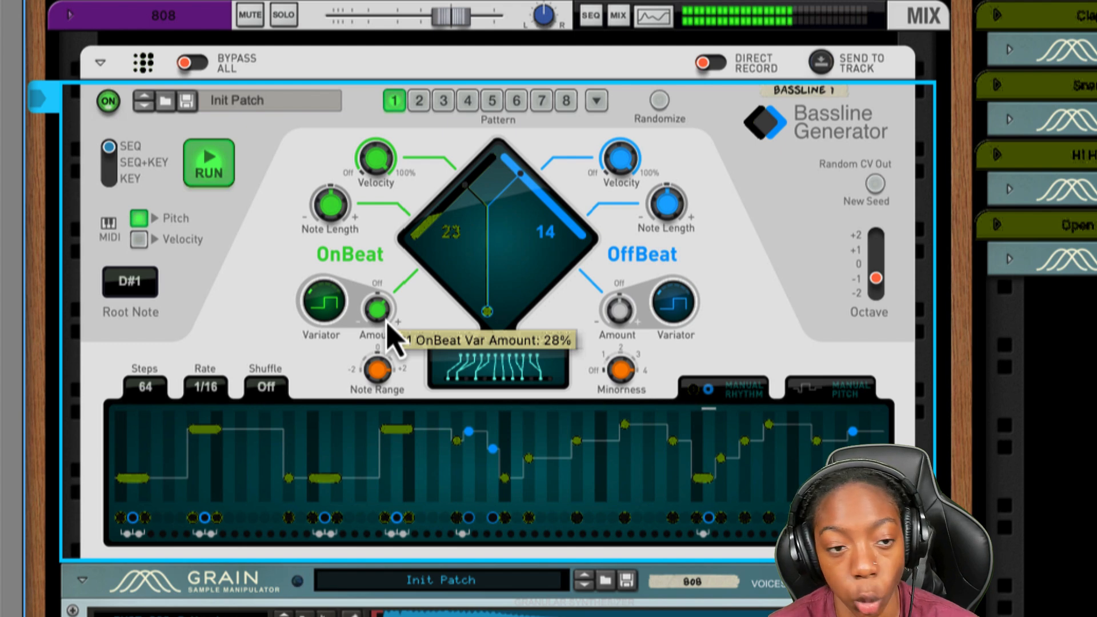
key(space)
scroll(377, 310, down, 6)
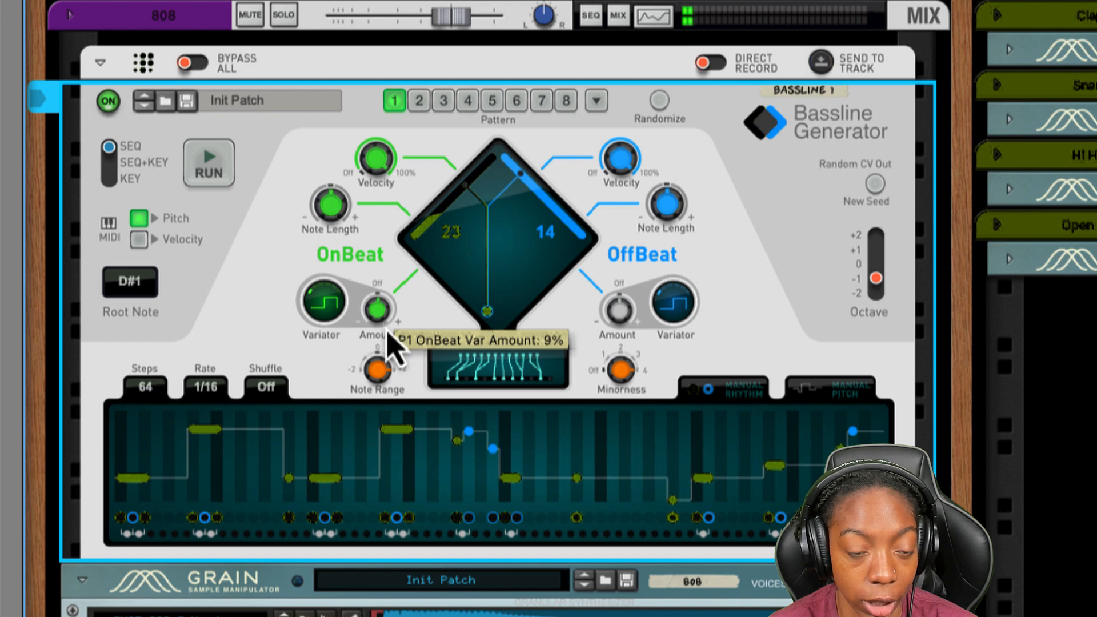
scroll(377, 312, down, 1)
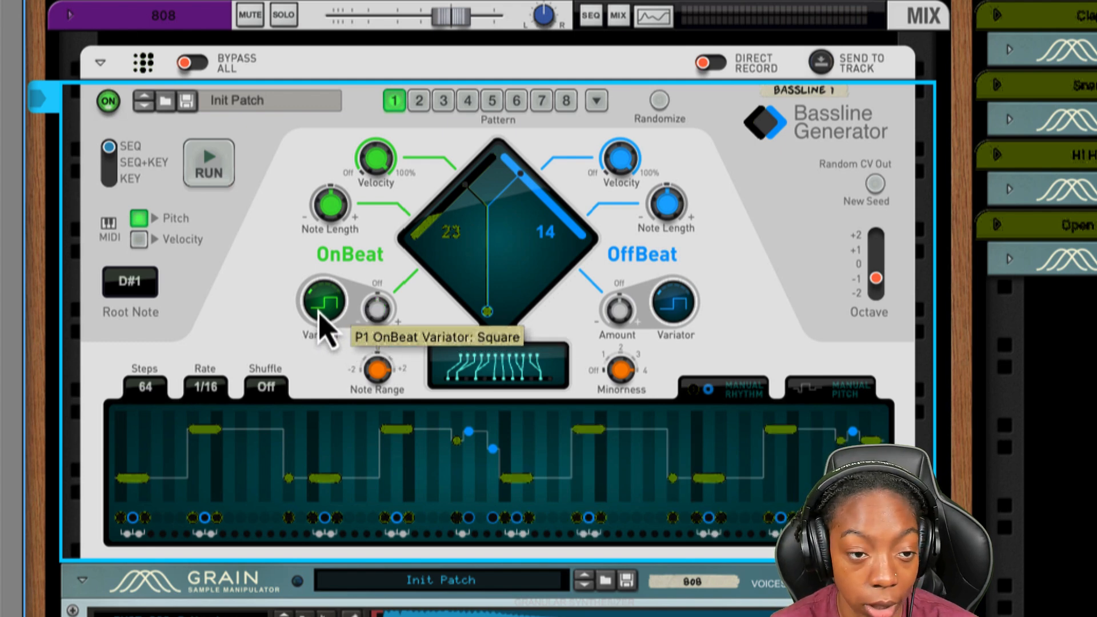
- Try the Square x2 and Ramp x2 shapes for the OnBeat variator, and return it to Square
scroll(323, 309, up, 2)
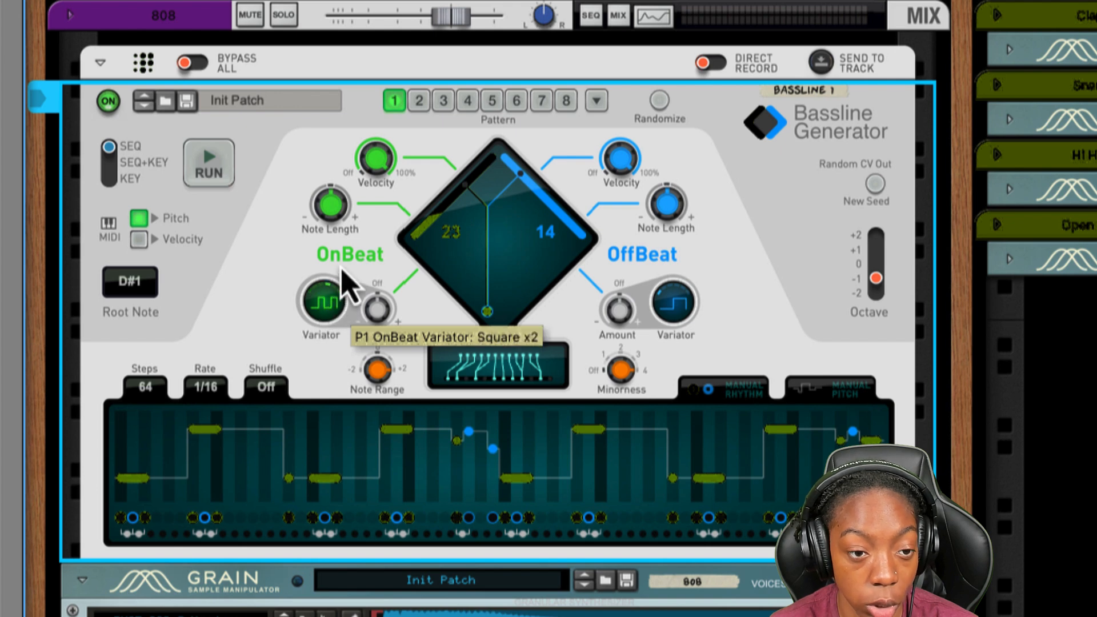
scroll(375, 314, up, 5)
scroll(331, 309, up, 2)
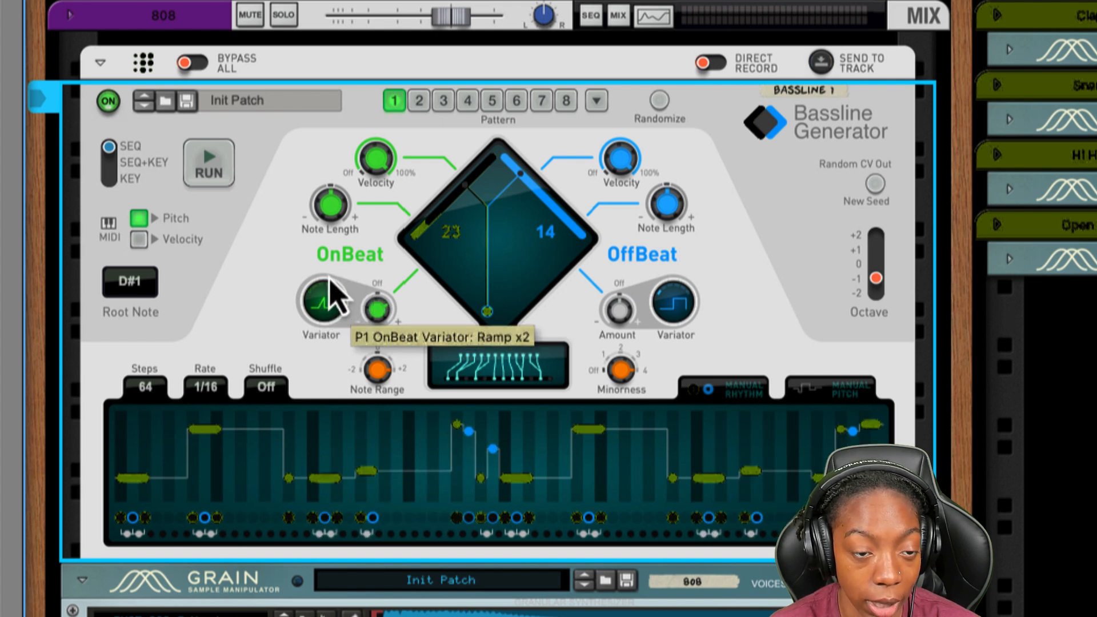
scroll(369, 308, down, 7)
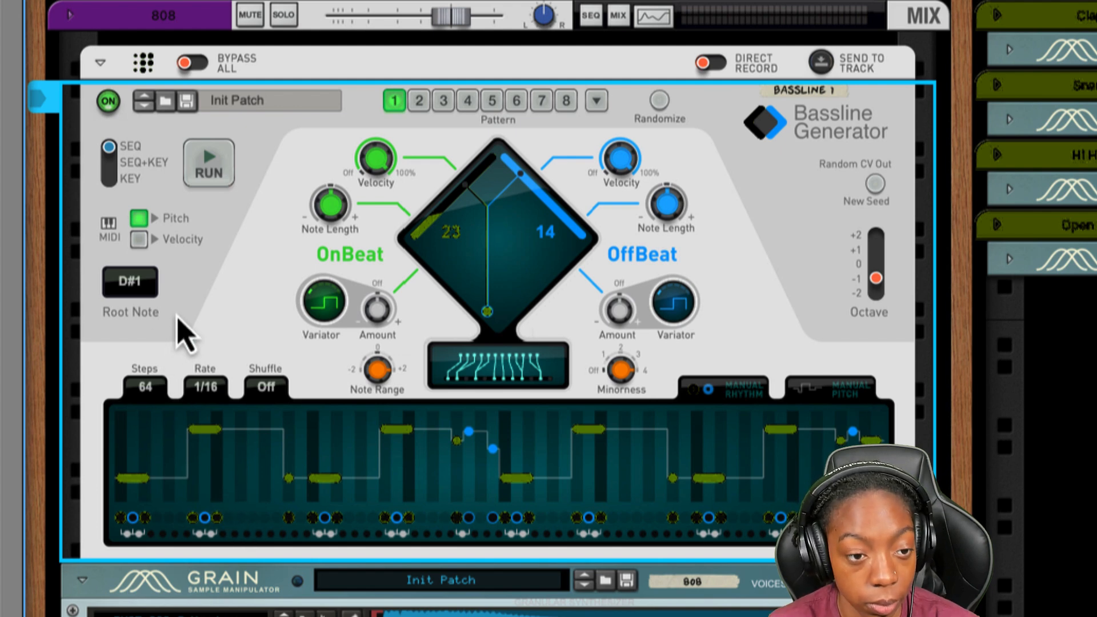
- Remove the tied notes on steps 7 to 9 and the single note on step 15 from the bassline pattern
key(space)
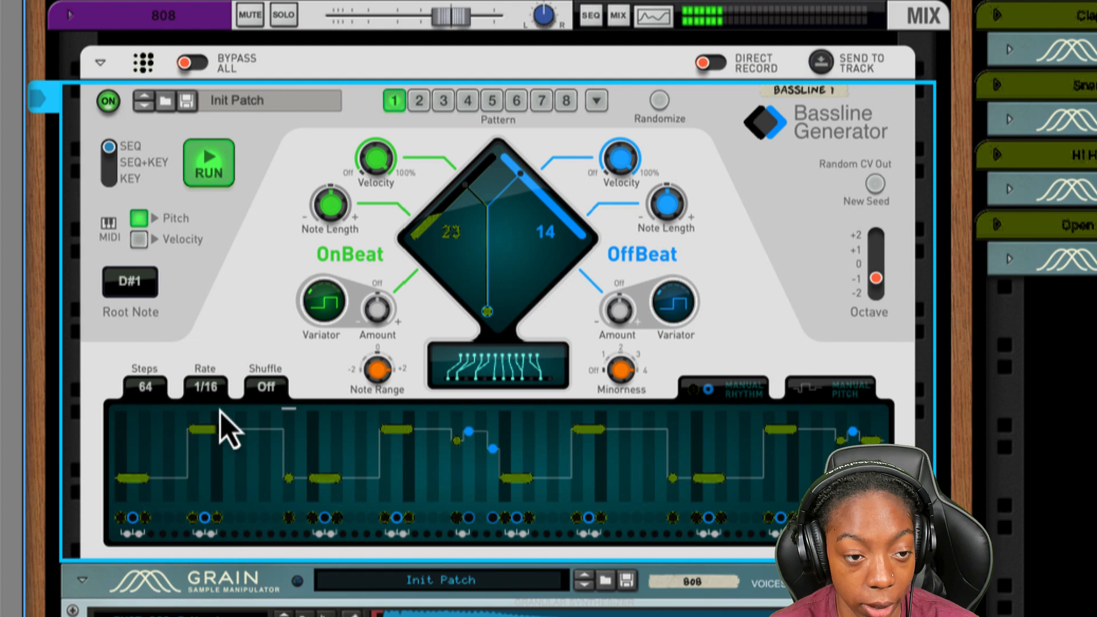
click(205, 518)
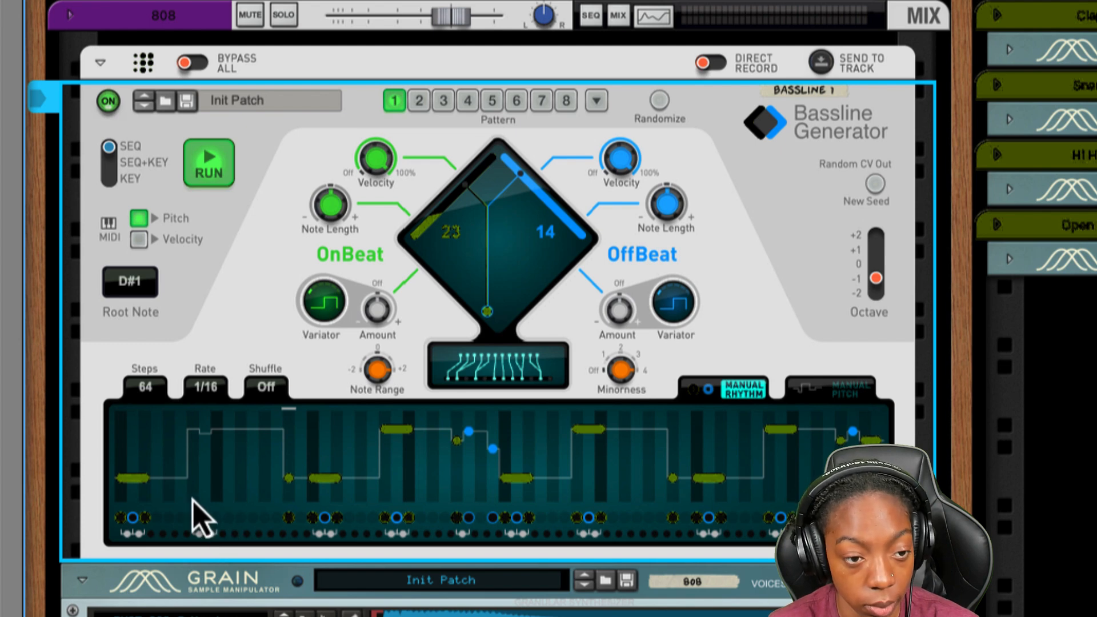
key(space)
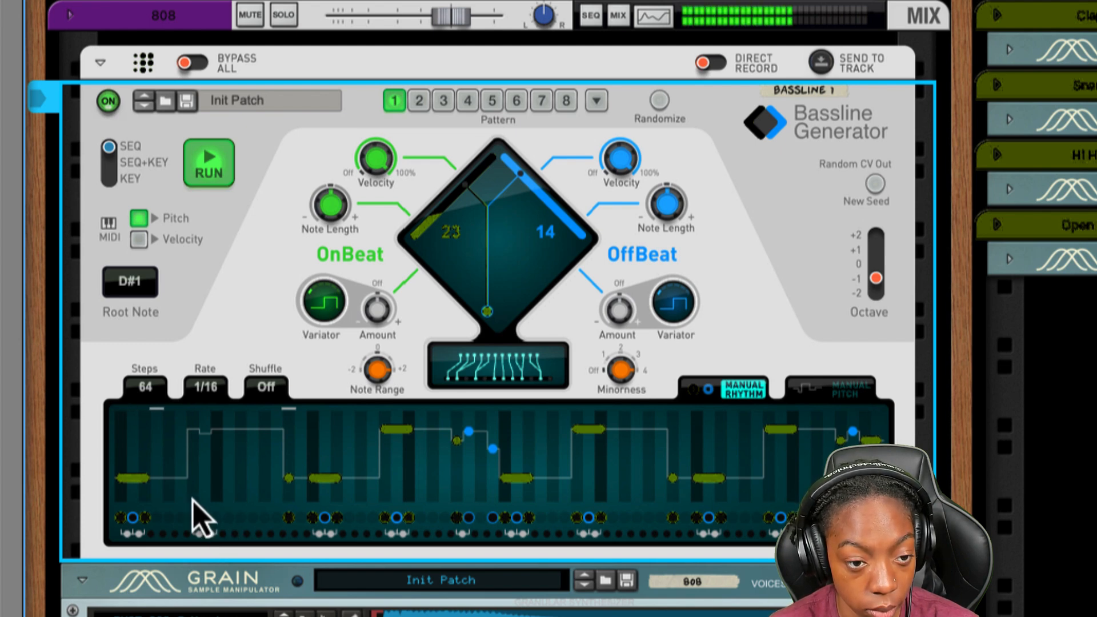
key(space)
click(288, 519)
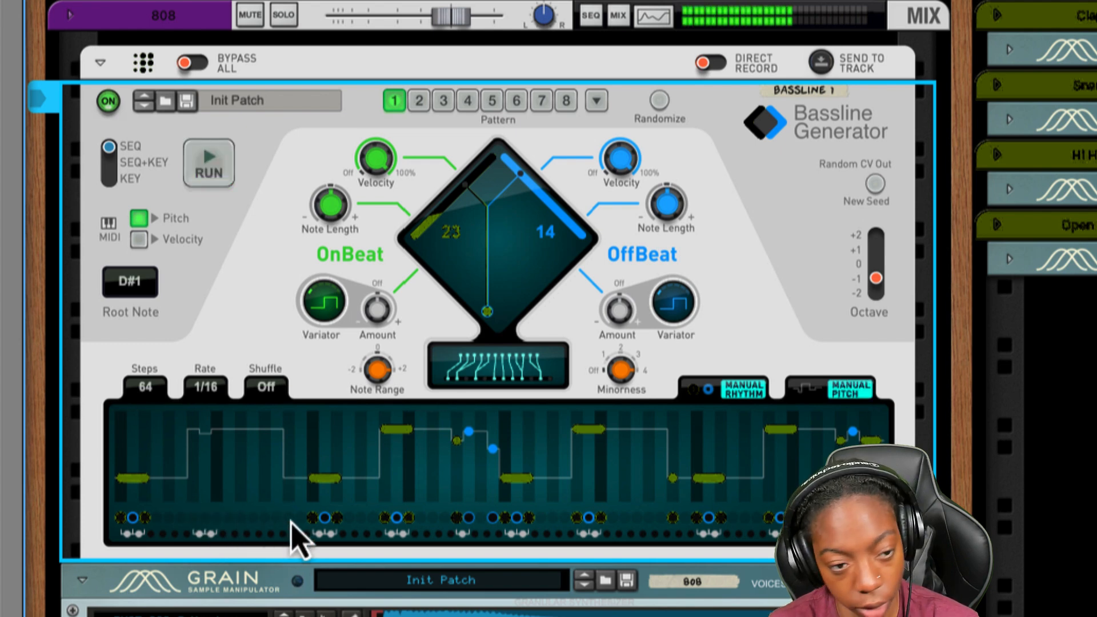
- Audition the bassline pattern and remove its tied notes on steps 23 to 25
key(space)
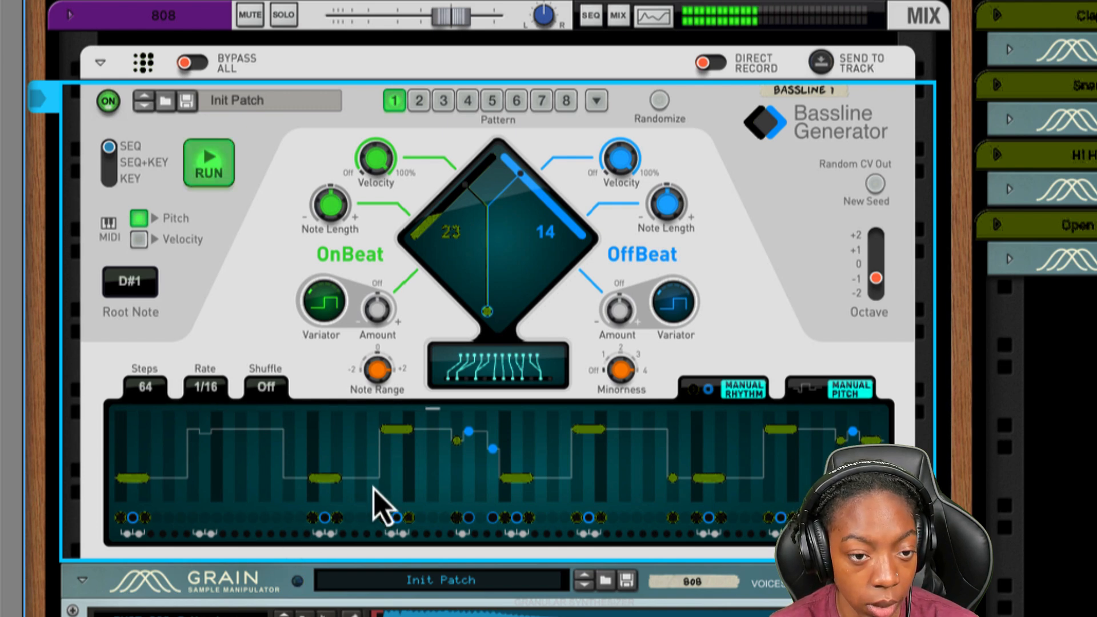
key(space)
click(396, 429)
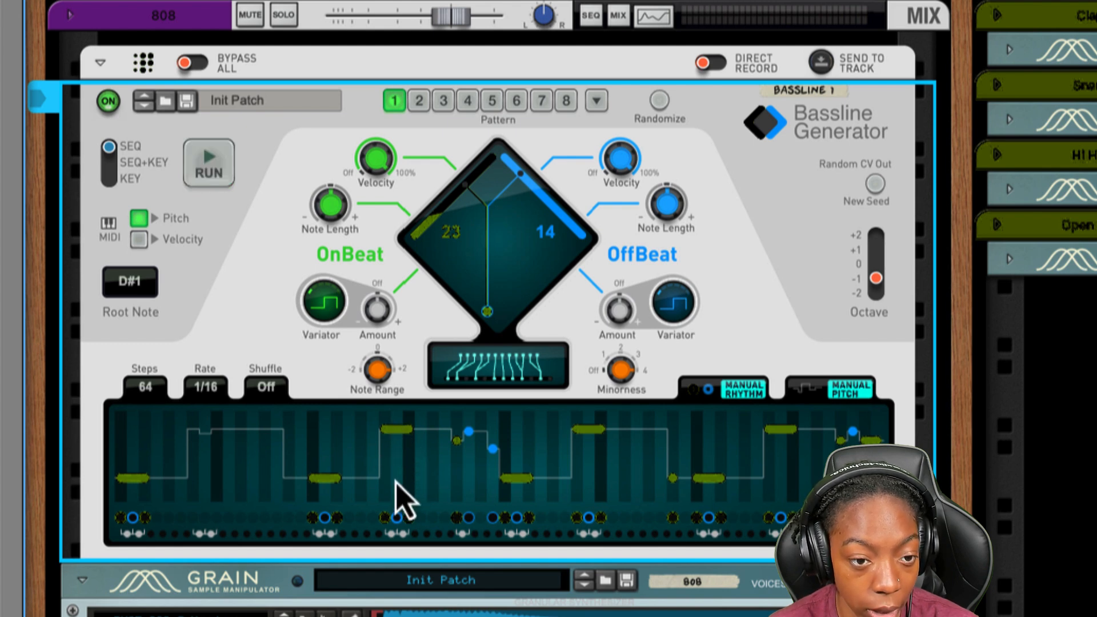
click(397, 519)
click(409, 519)
click(386, 519)
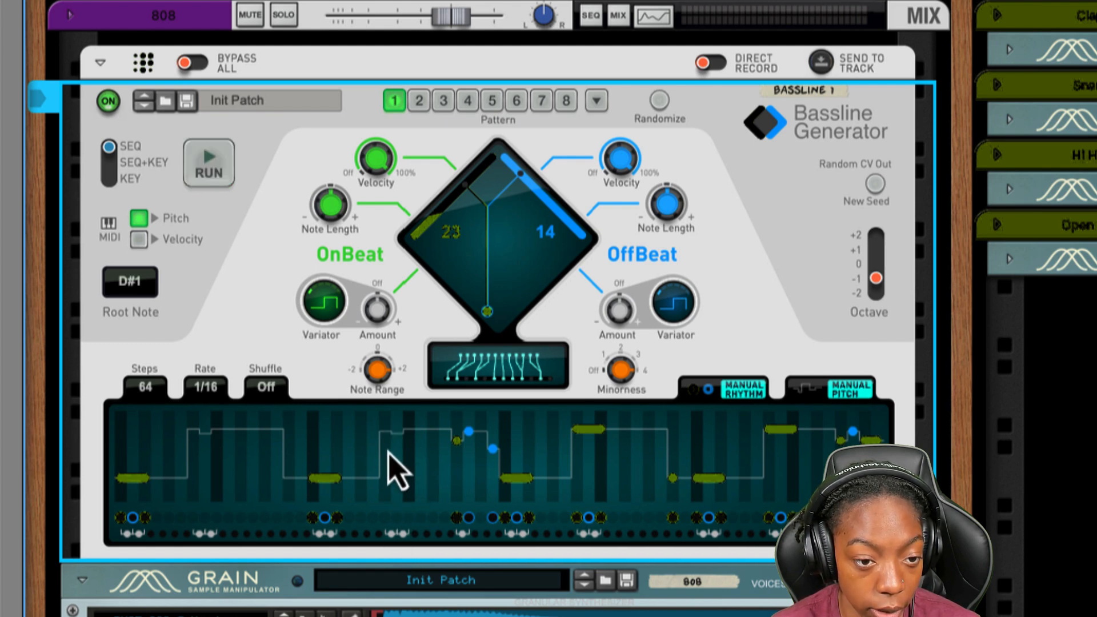
- Place a single note on step 23 at E1 (+13), and remove the OffBeat notes on steps 30 and 32
click(385, 517)
drag(382, 439, 385, 450)
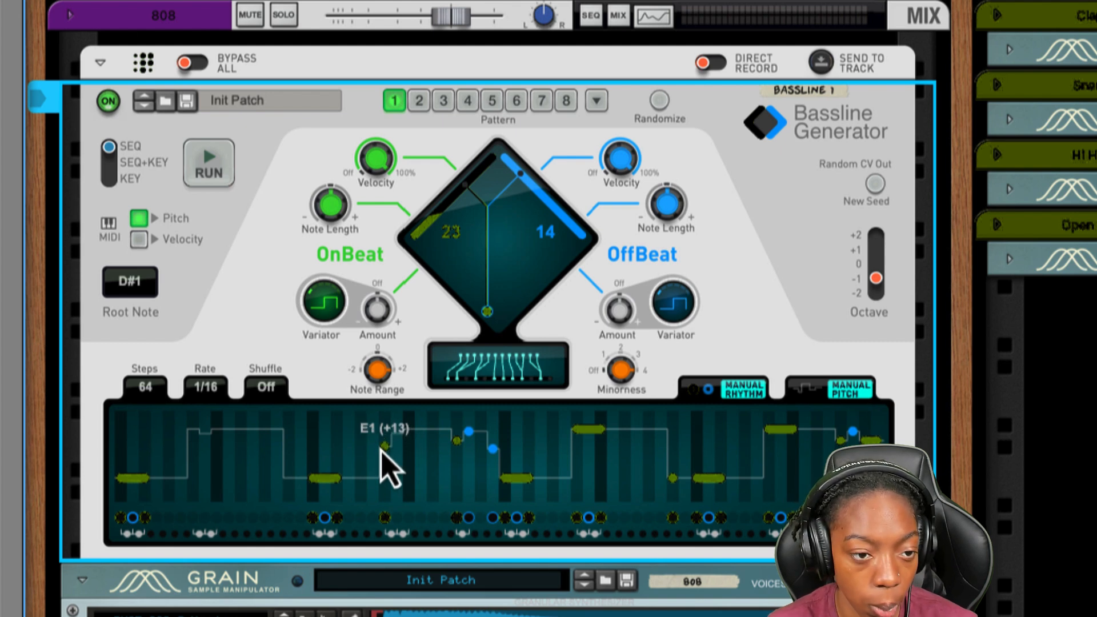
key(space)
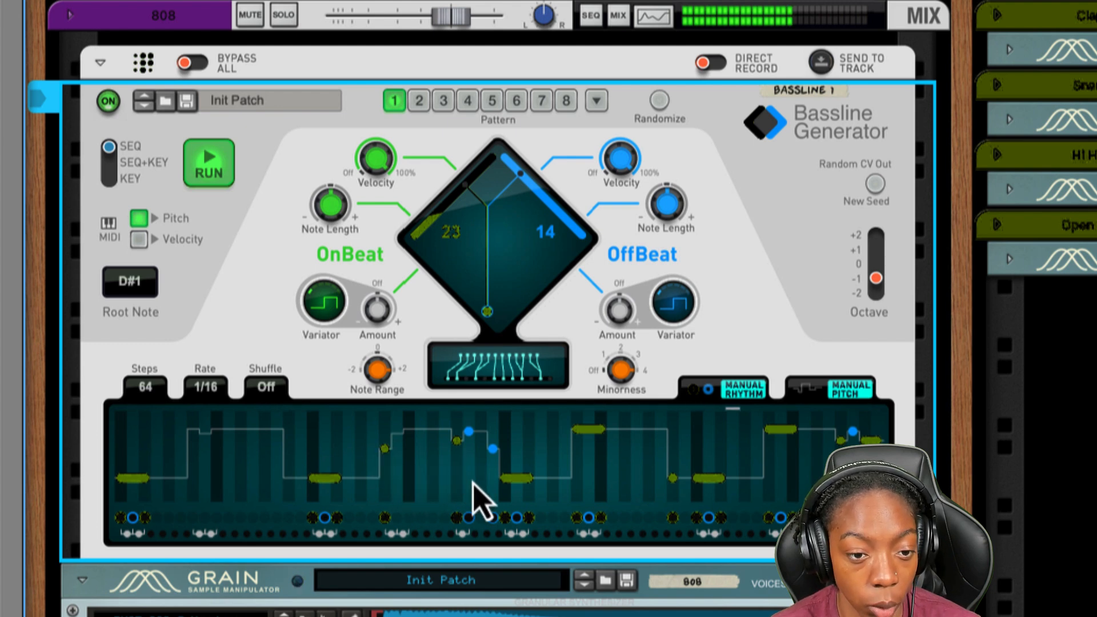
key(space)
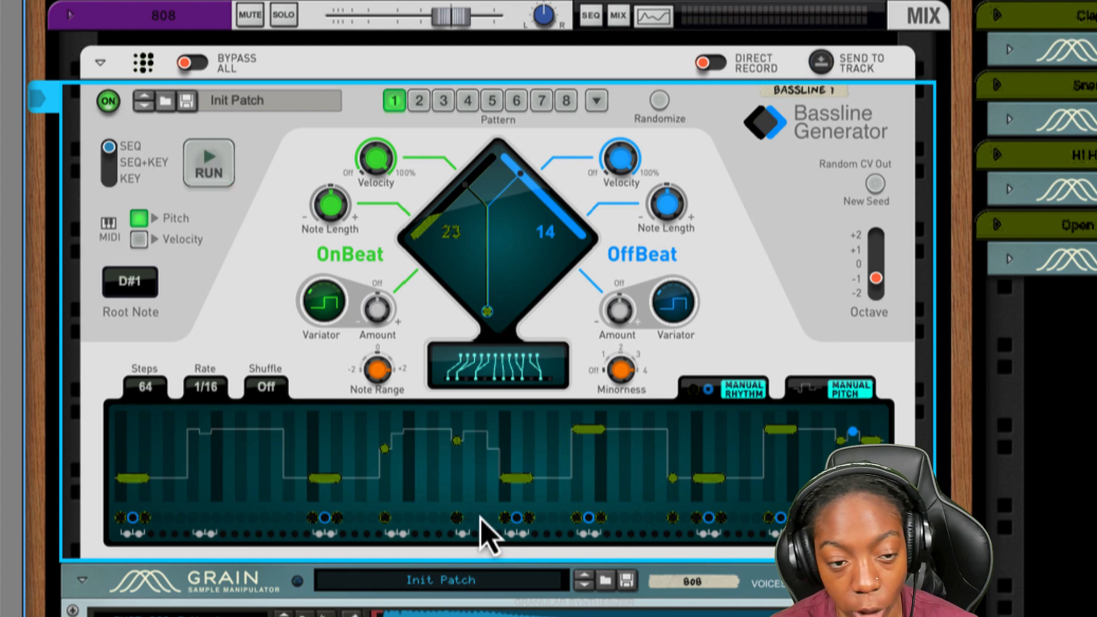
key(space)
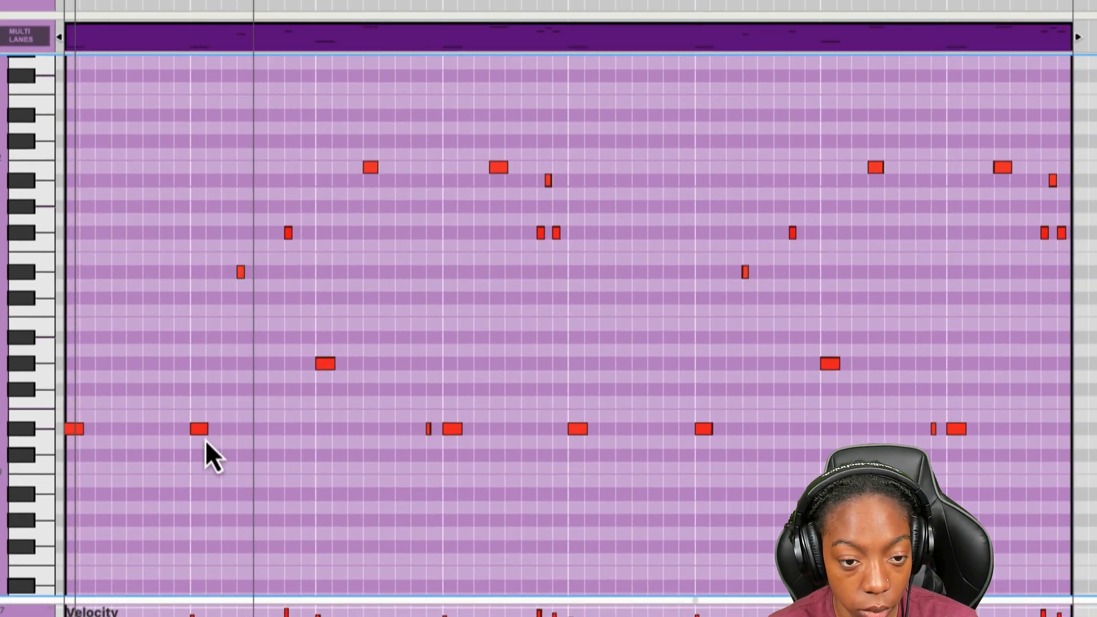
- Duplicate the low D# note at the start of bar 2 to the eleventh sixteenth step of bar 1
drag(195, 432, 168, 430)
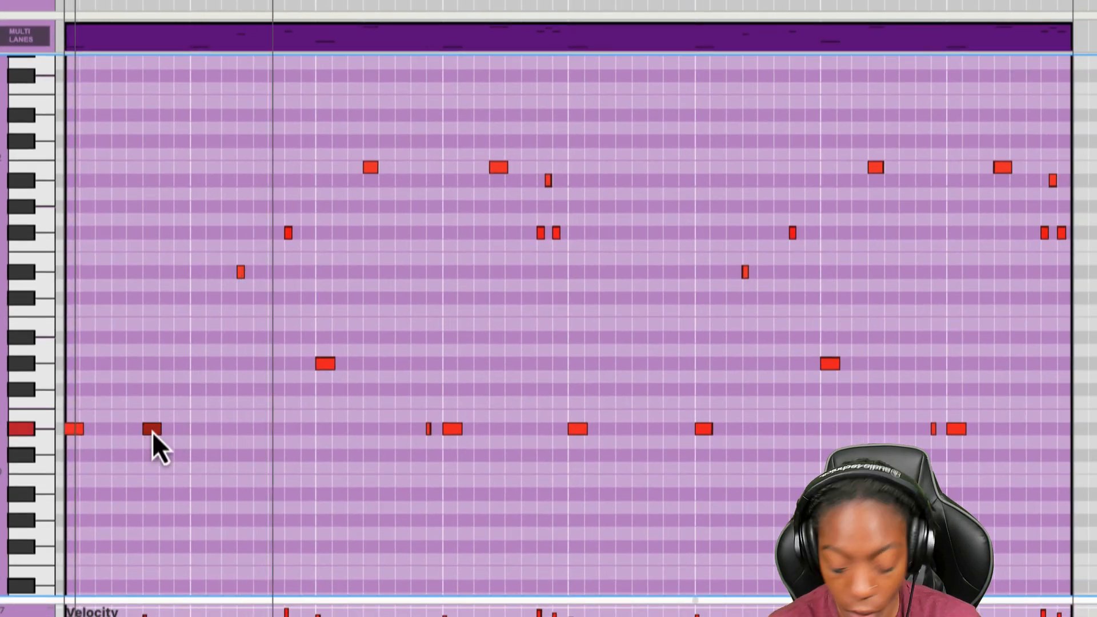
drag(153, 431, 201, 430)
key(space)
double_click(153, 430)
- Duplicate the upper D# note in bar 2 to the eleventh sixteenth step of that bar
click(241, 272)
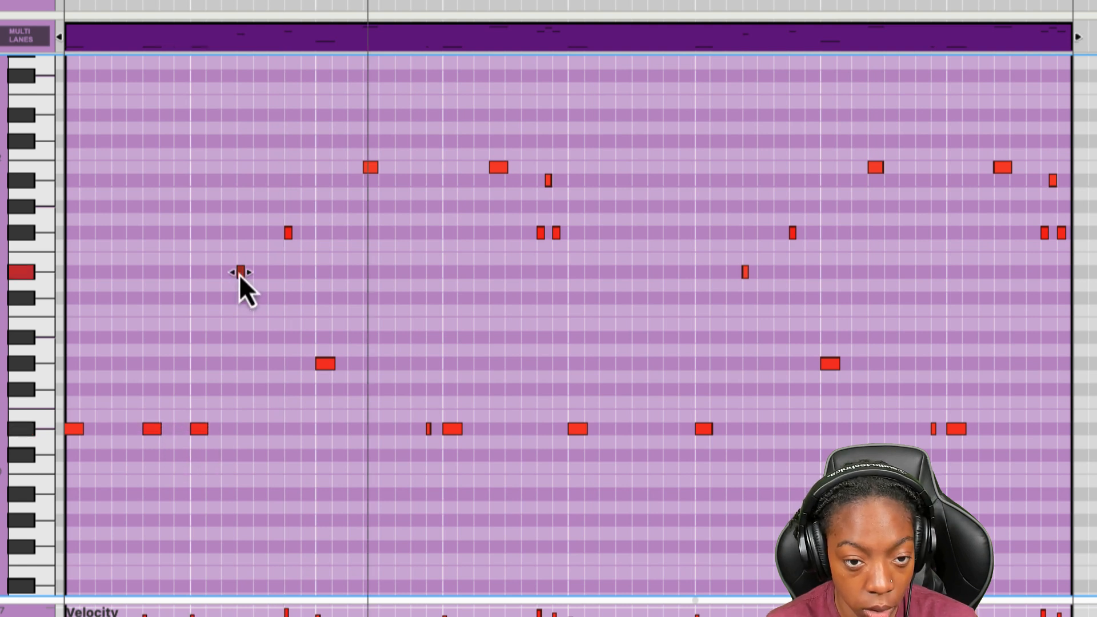
double_click(271, 275)
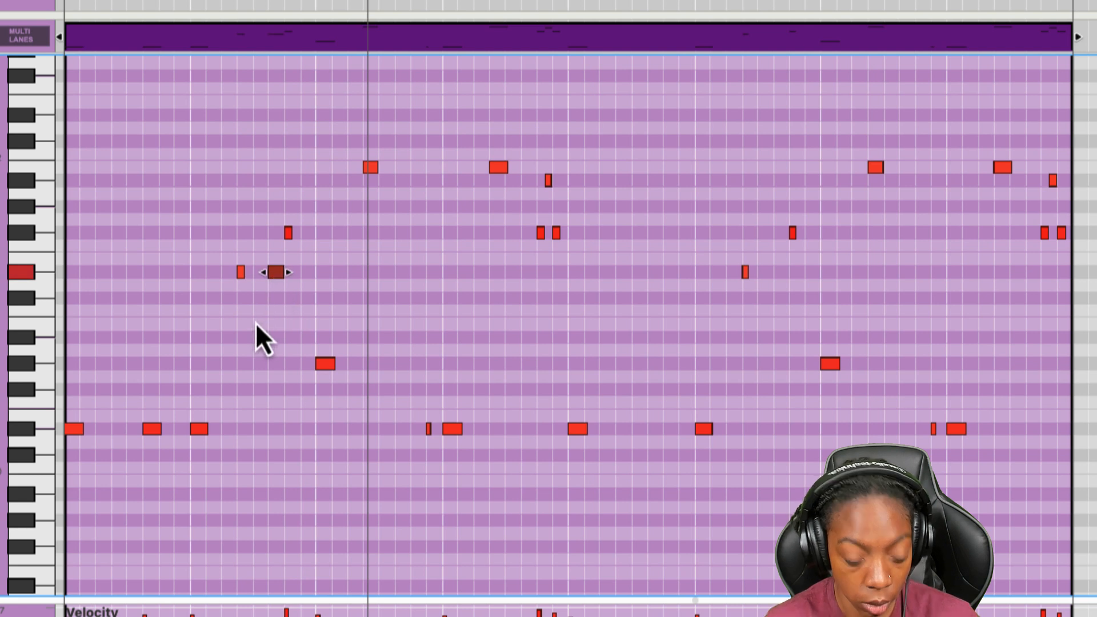
key(h)
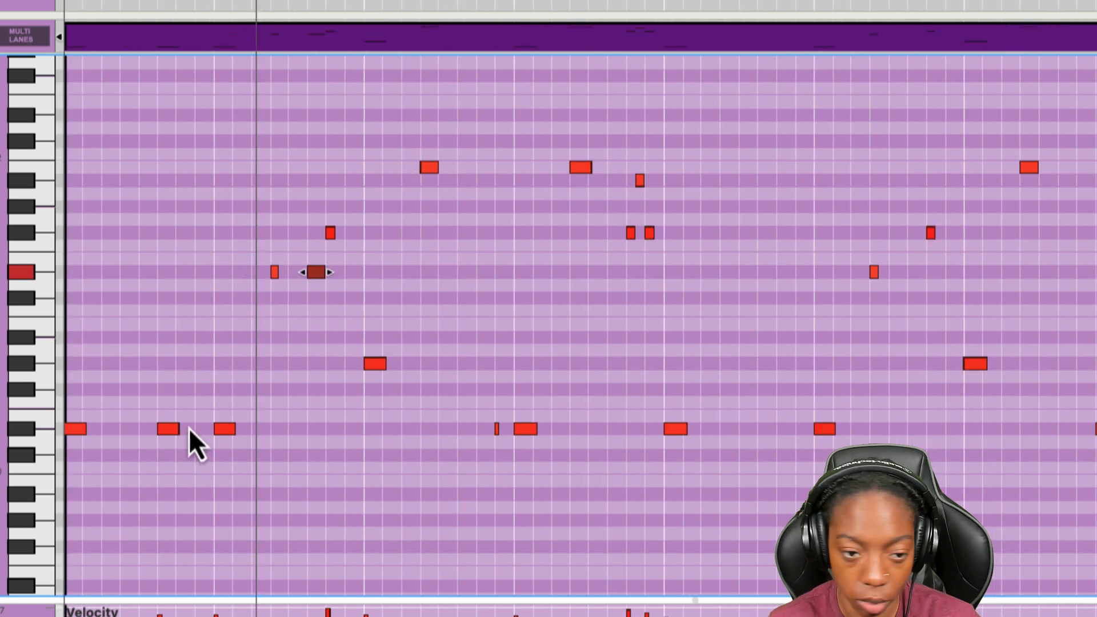
- Reposition the duplicated low D# note in bar 1 to the bar's seventh sixteenth step
double_click(144, 428)
click(173, 431)
key(Delete)
key(shift+Return)
key(space)
key(space)
drag(110, 432, 127, 432)
click(108, 43)
click(105, 163)
key(h)
key(h)
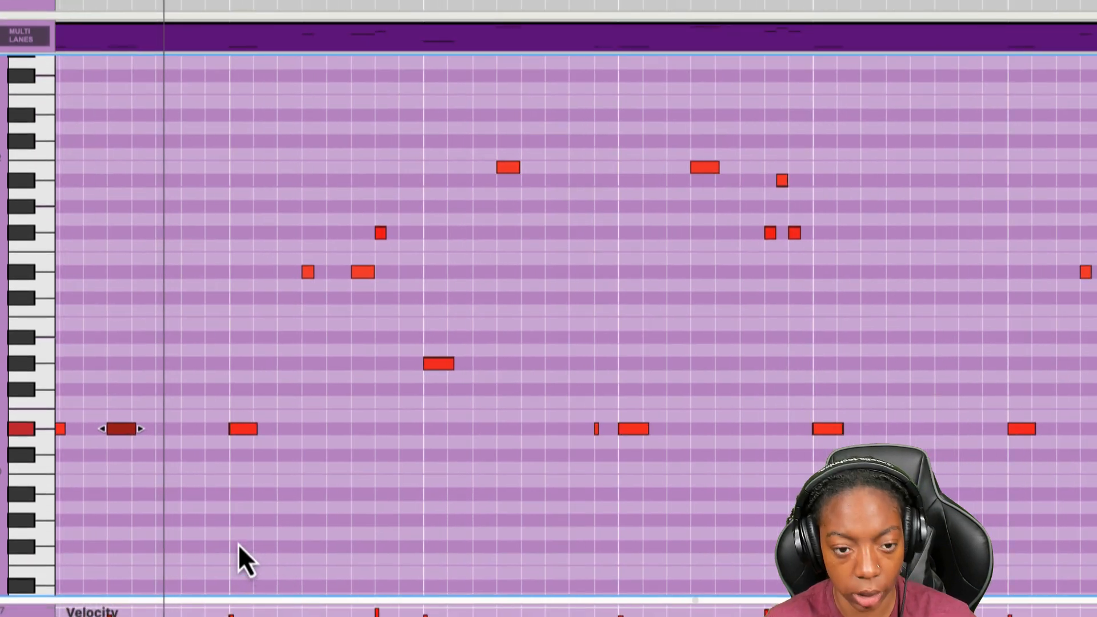
- Move the low D# note opening bar 2 back to the thirteenth sixteenth step of bar 1
key(shift+Return)
key(h)
key(h)
key(h)
key(h)
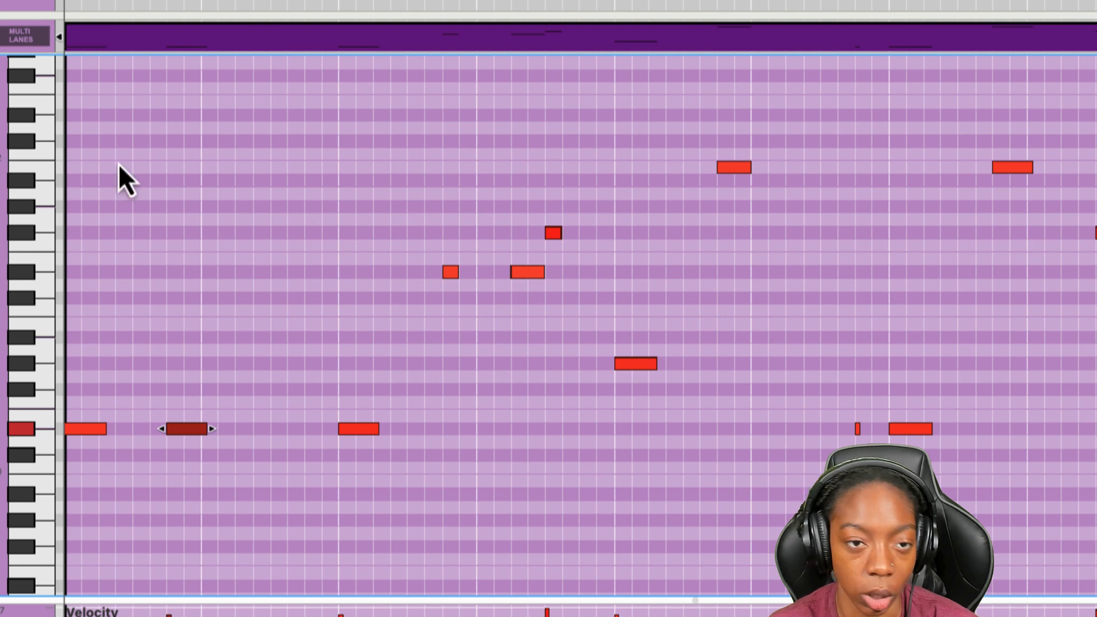
click(226, 227)
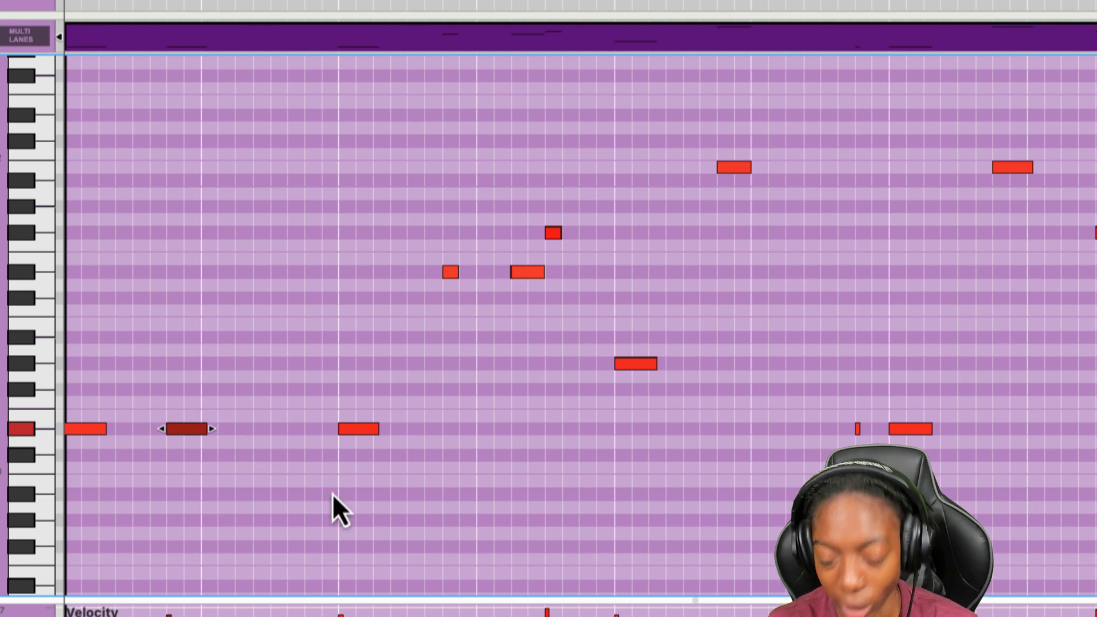
key(space)
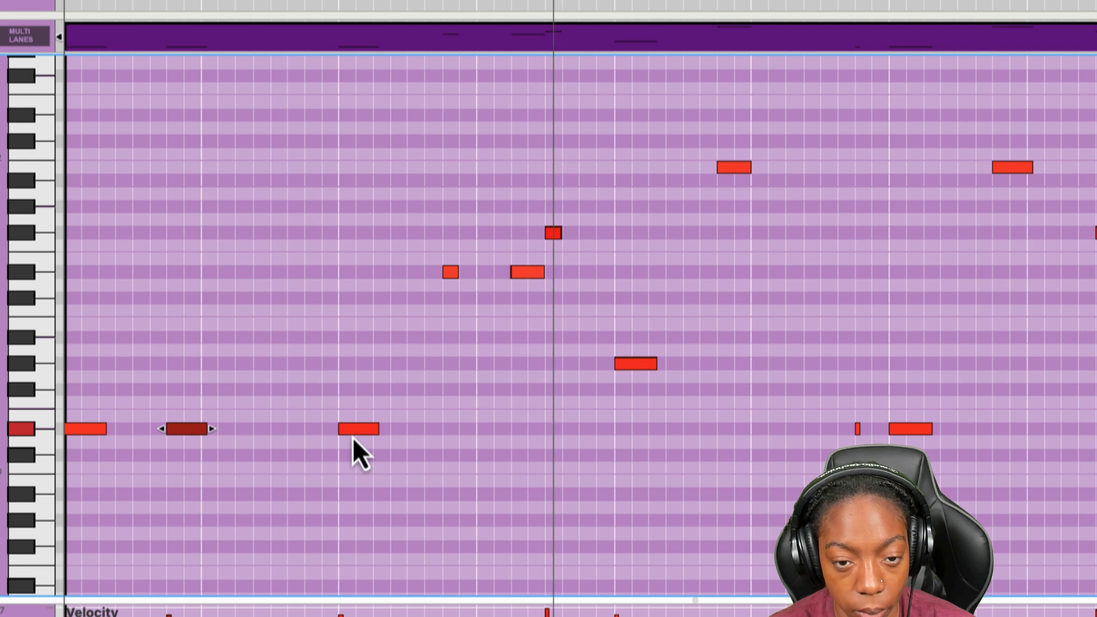
drag(353, 437, 276, 434)
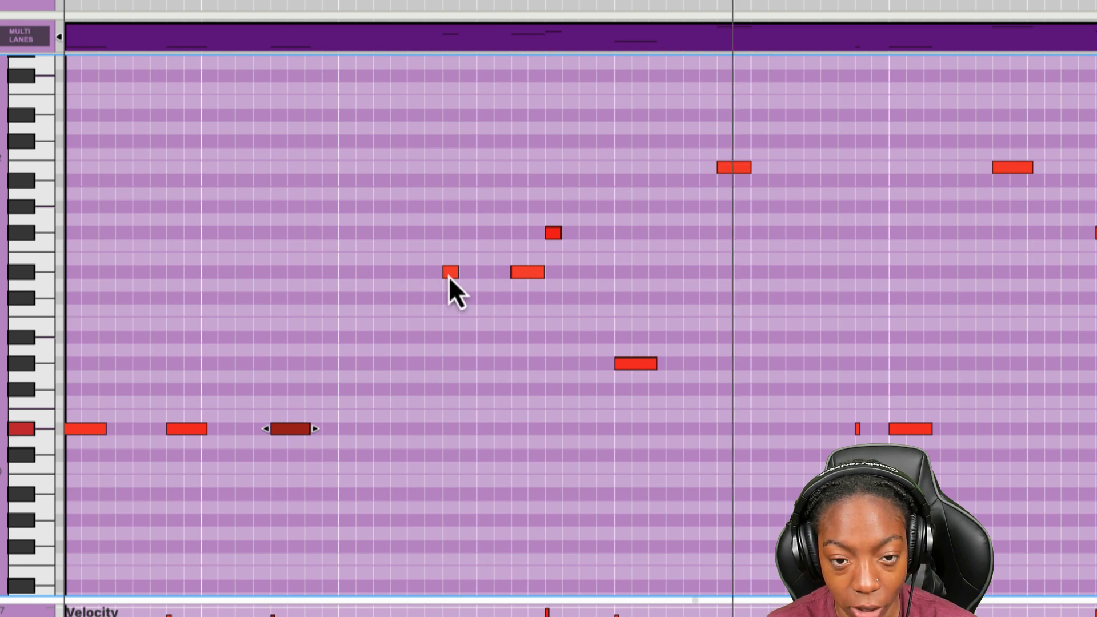
- Duplicate the first upper D# note in bar 2 two sixteenth steps earlier and audition it
drag(447, 276, 408, 278)
click(312, 1)
key(space)
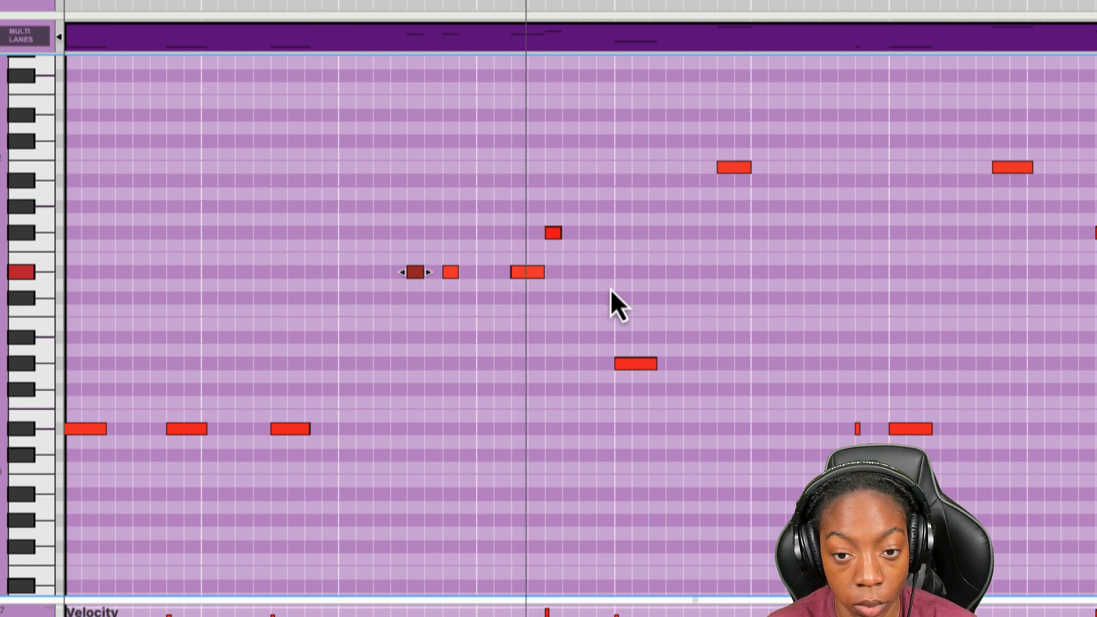
- Play the bassline through bars 2 and 3 to check the G# note opening bar 3
click(636, 365)
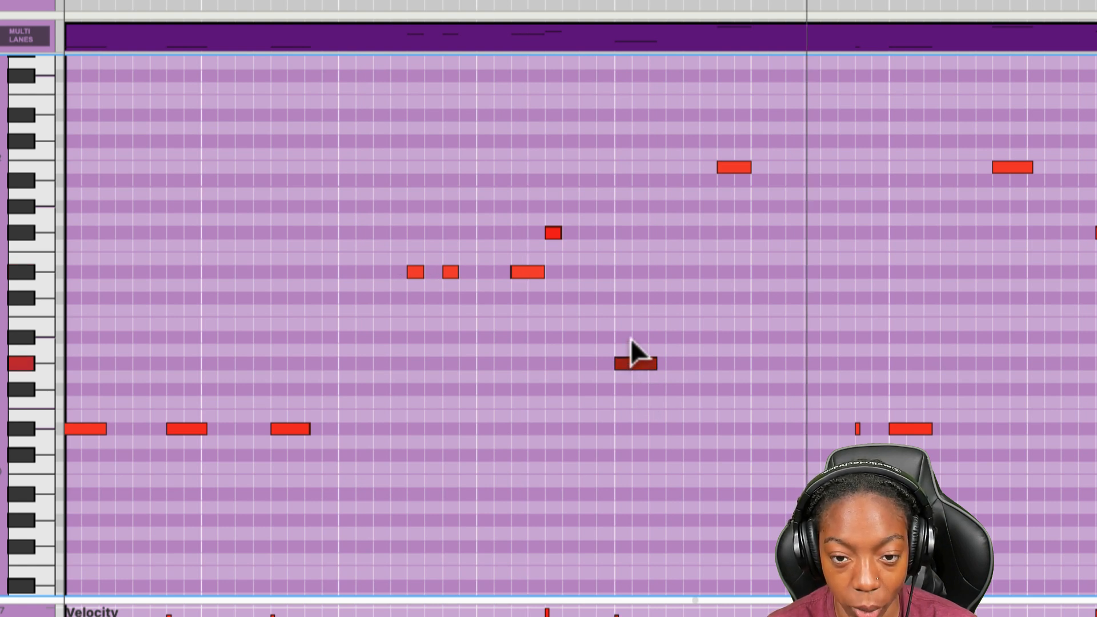
click(512, 0)
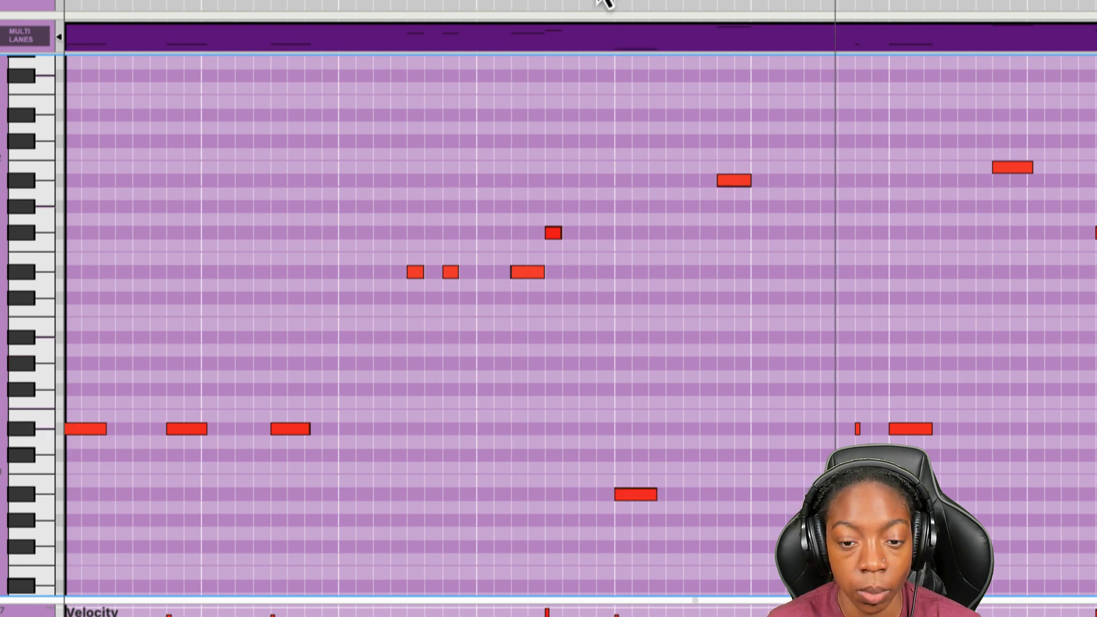
click(599, 1)
key(space)
key(space)
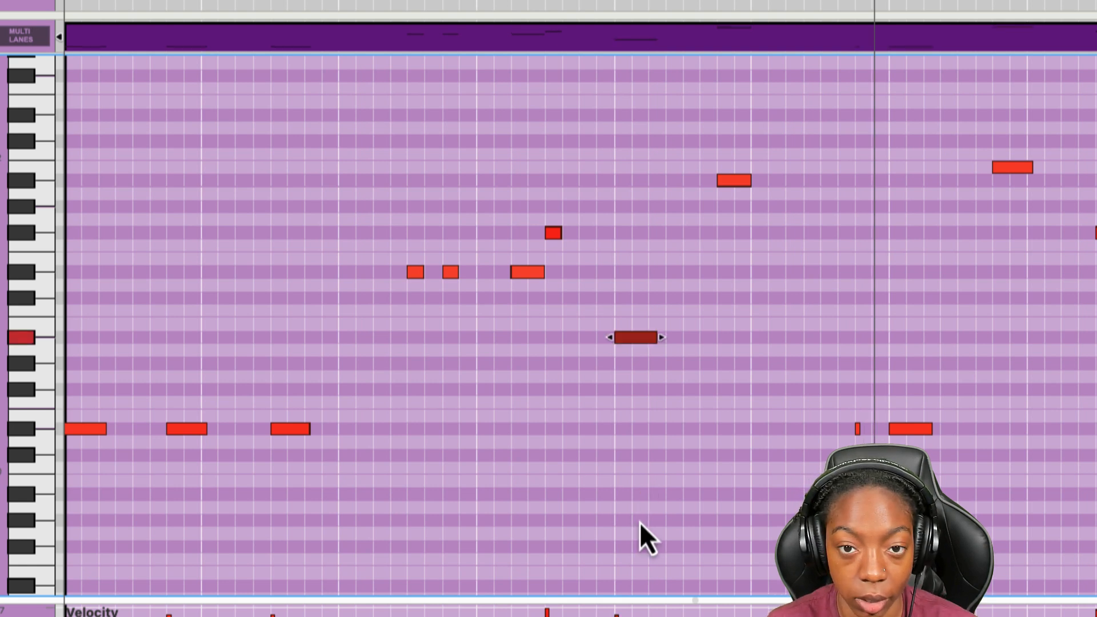
key(space)
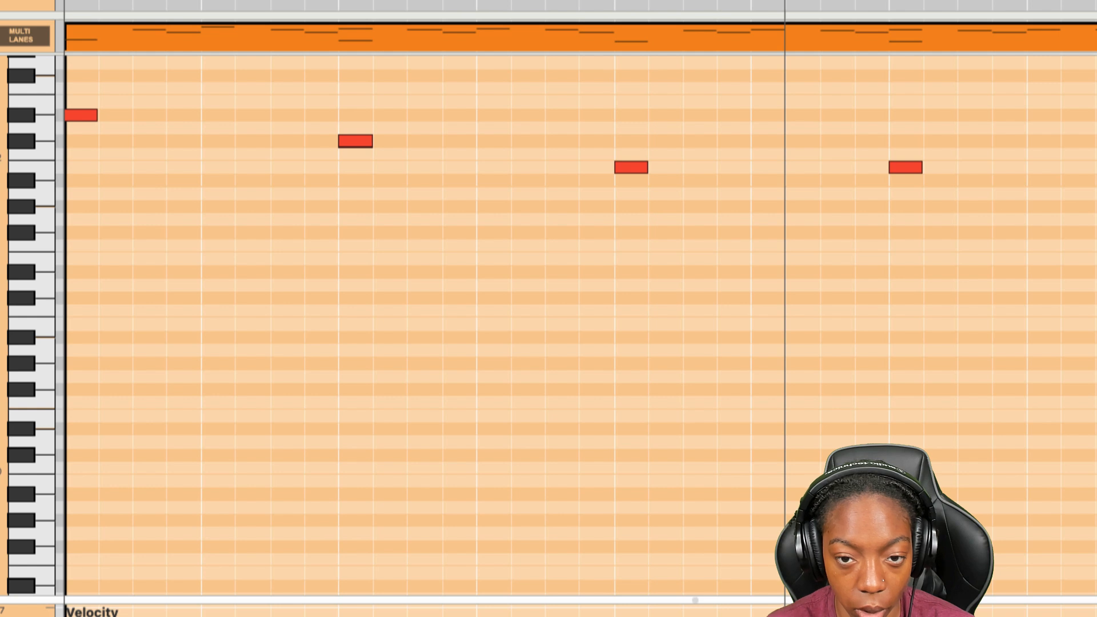
- Raise the bassline note opening bar 3 to B, matching the low note in the melody clip
scroll(443, 380, up, 10)
scroll(619, 464, down, 2)
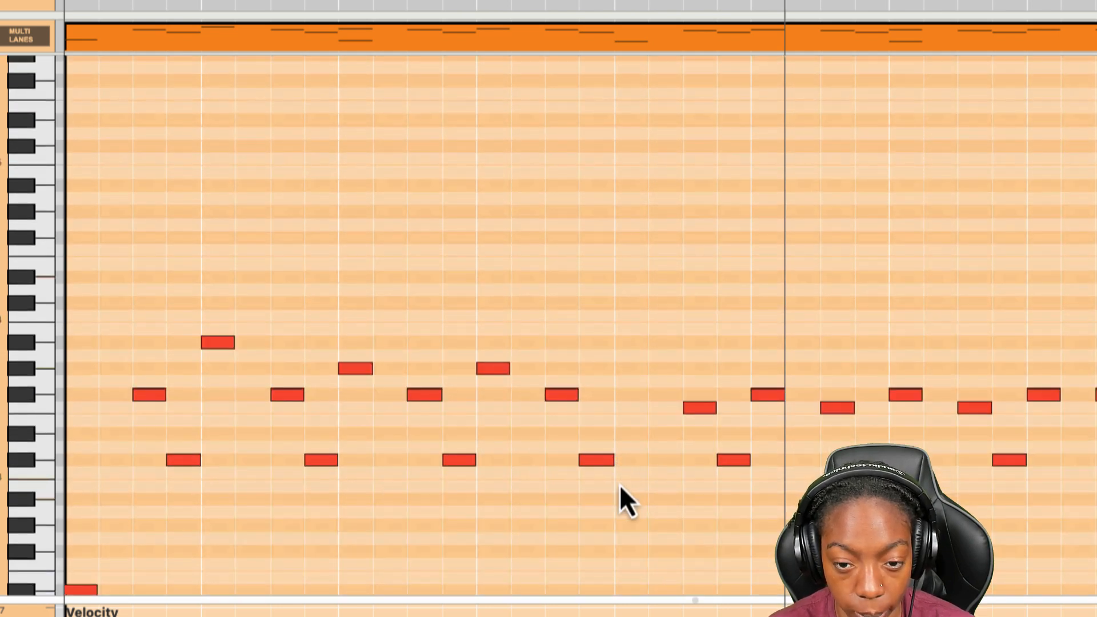
scroll(622, 483, down, 6)
click(622, 485)
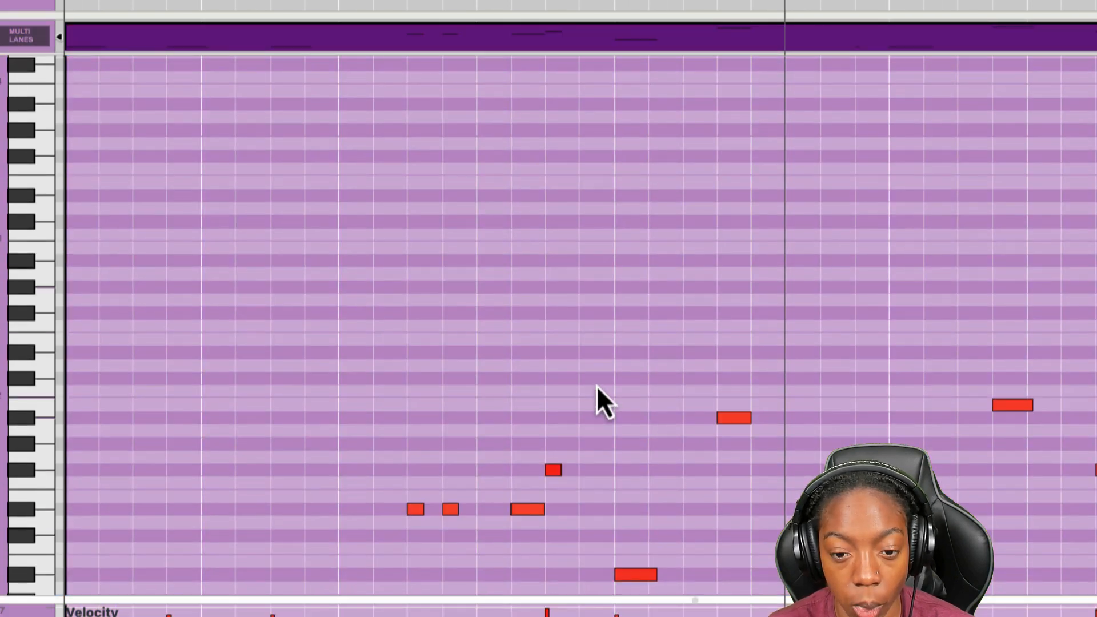
scroll(629, 435, down, 5)
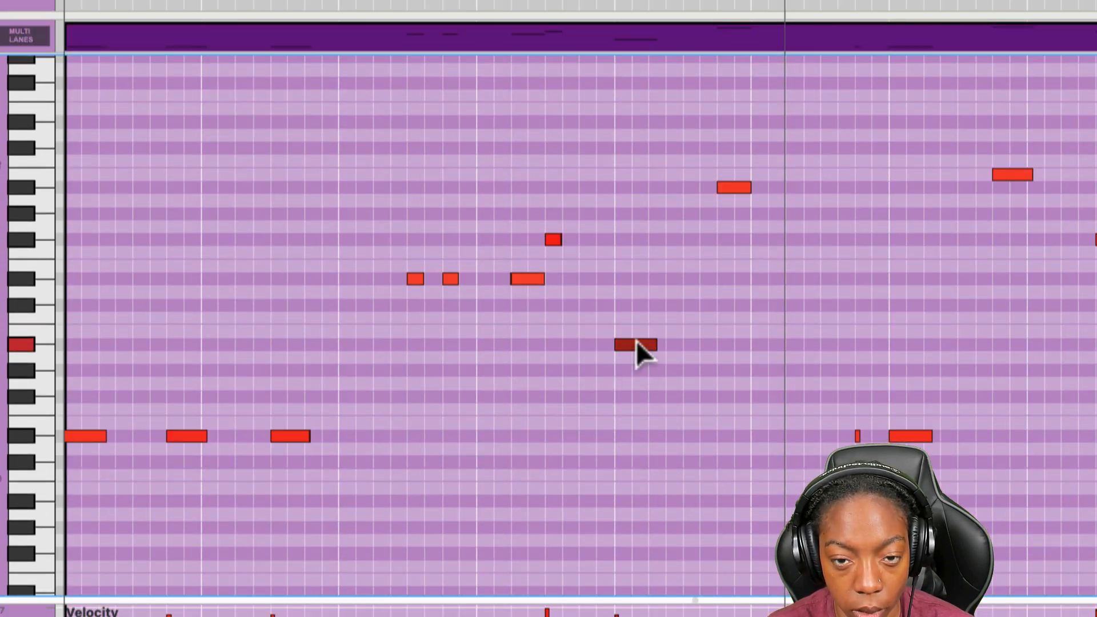
drag(638, 346, 637, 335)
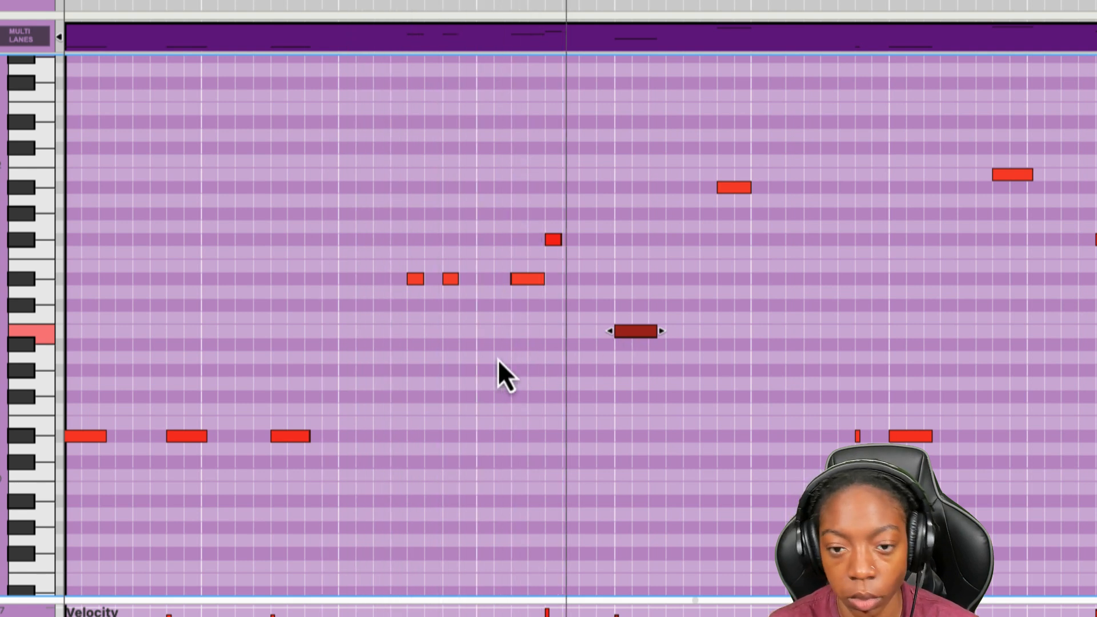
- Lower the high note in bar 3 to the same B, and duplicate it to the bar's thirteenth sixteenth step
drag(736, 186, 735, 332)
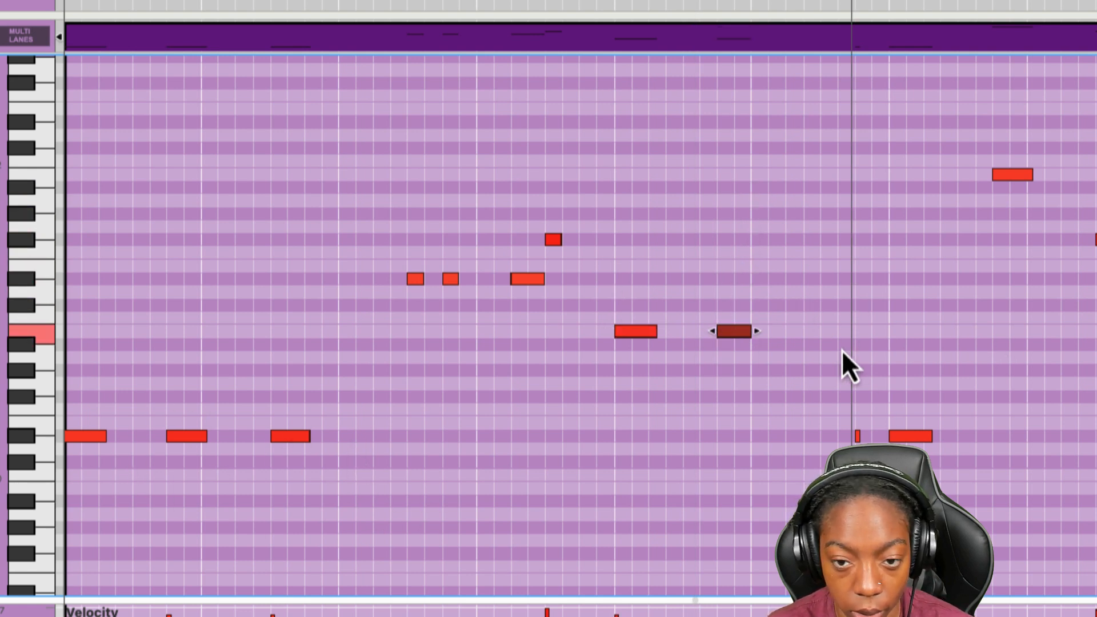
drag(738, 332, 836, 334)
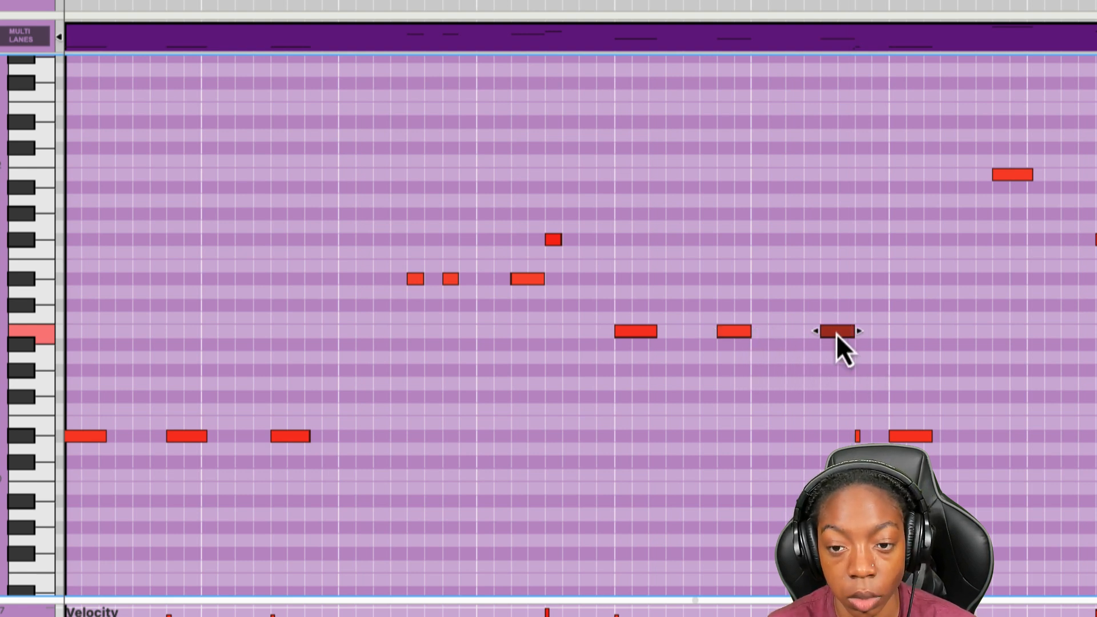
click(843, 376)
key(space)
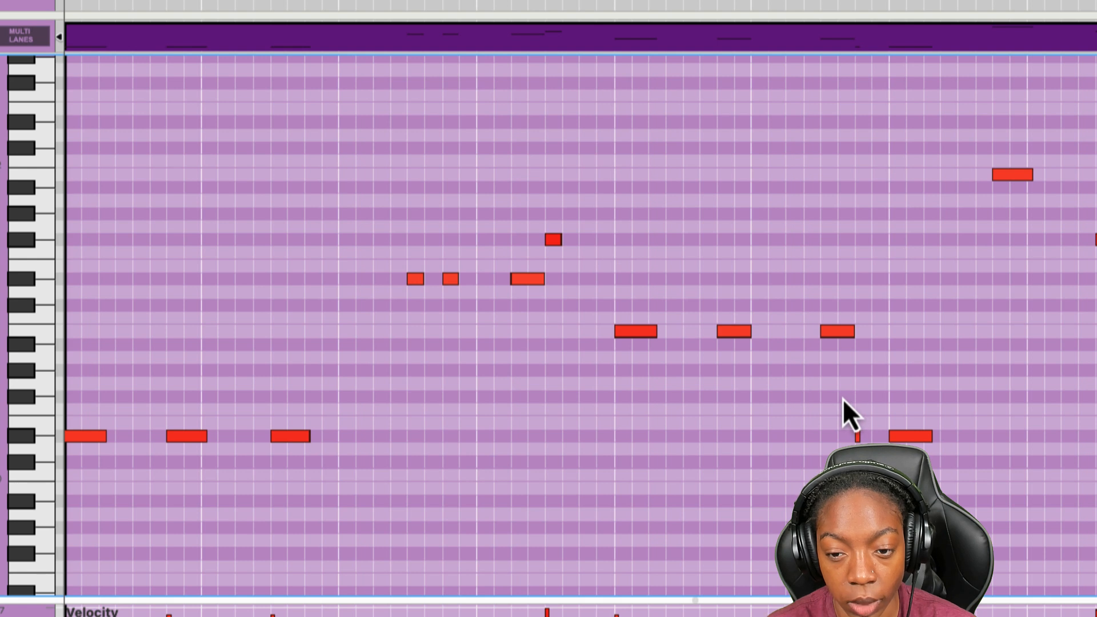
- Raise the very short D# note at the end of bar 3 by two octaves, and delete the low D# note opening bar 4
drag(858, 436, 858, 123)
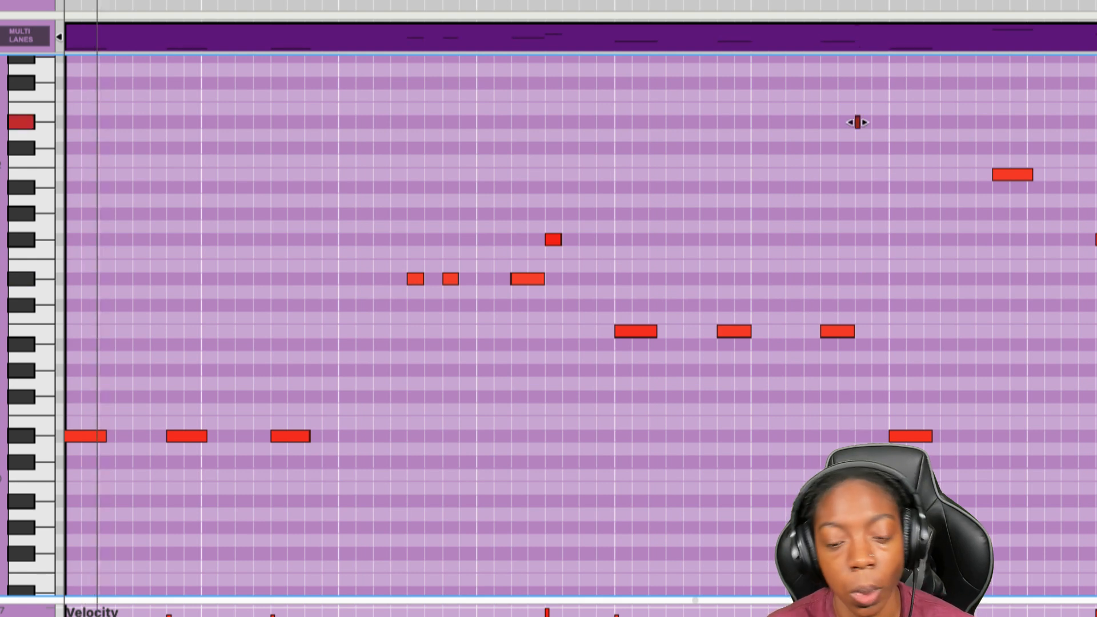
scroll(733, 393, right, 3)
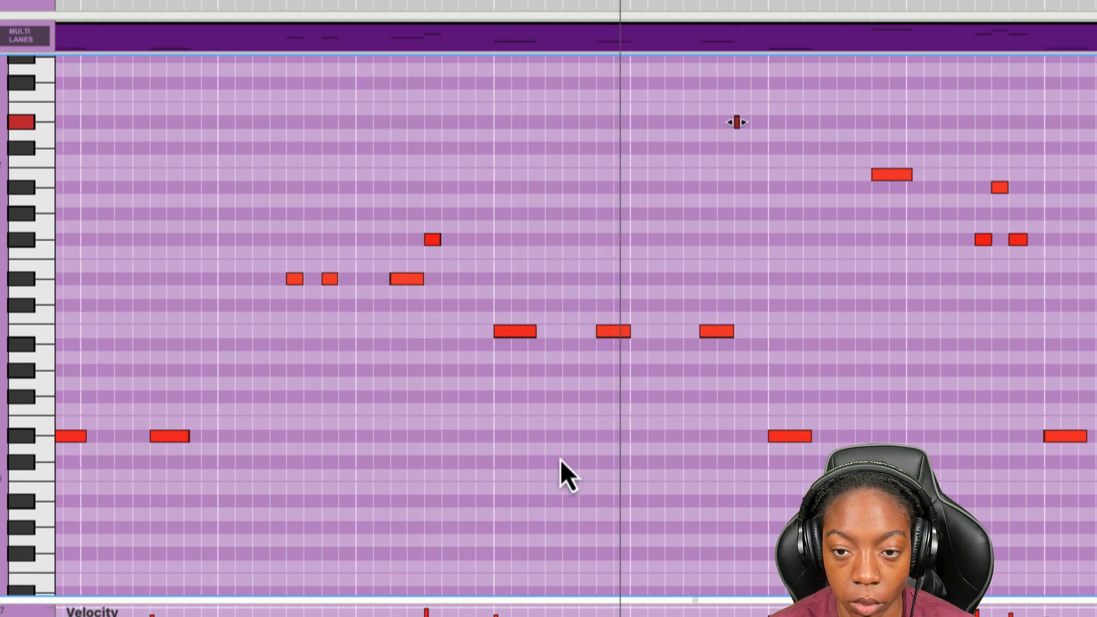
click(792, 436)
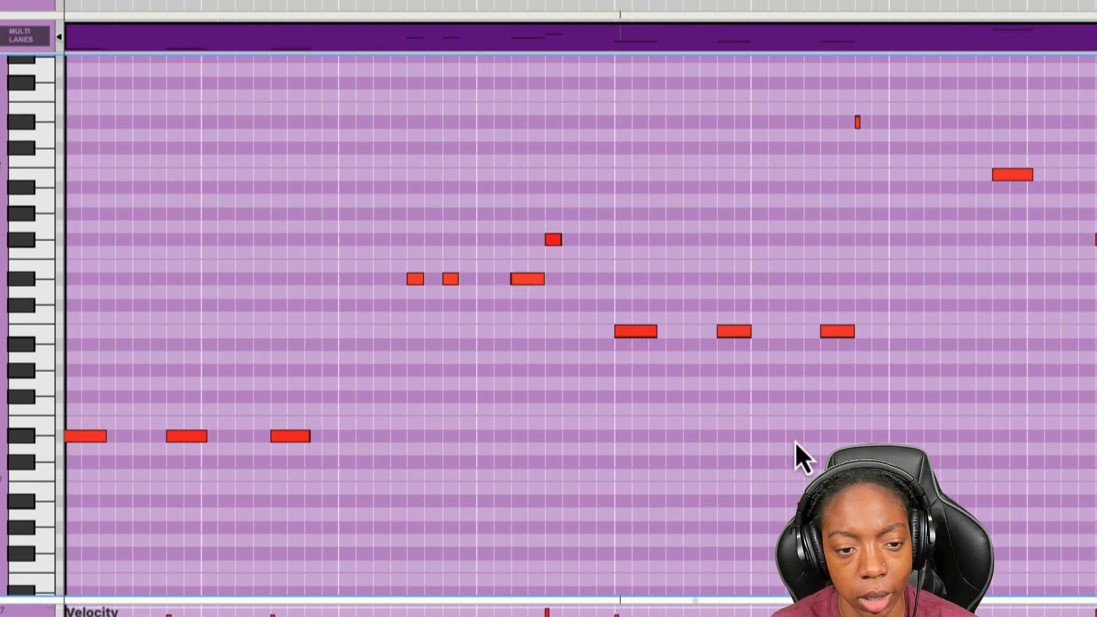
key(space)
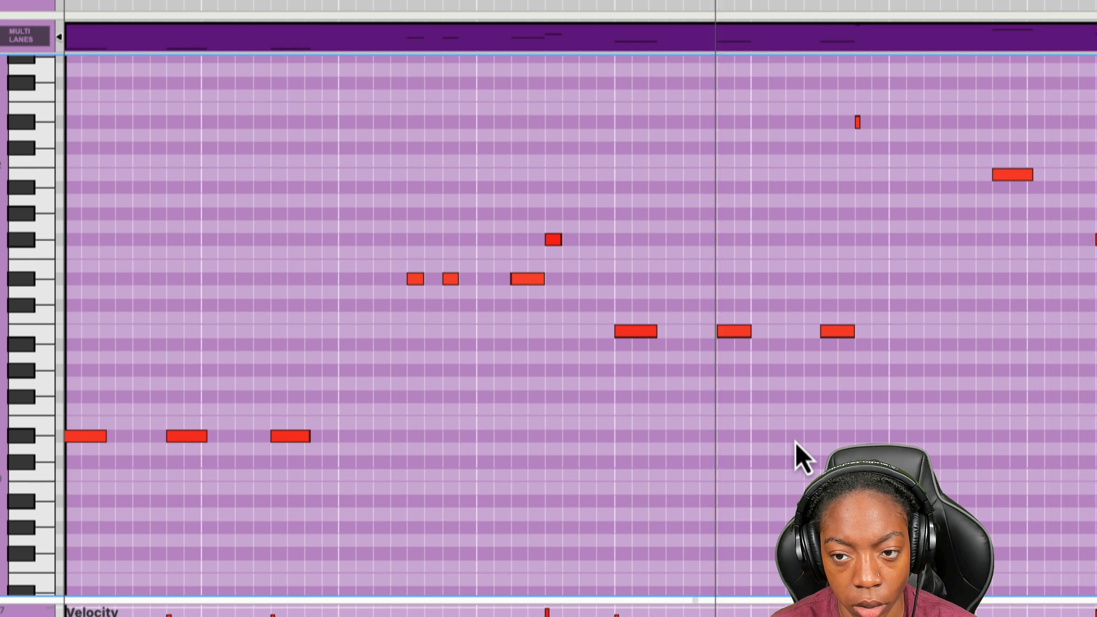
- Lower the long high note in bar 4 to D# and audition the passage
drag(1013, 176, 1011, 279)
drag(838, 1, 890, 0)
key(space)
key(space)
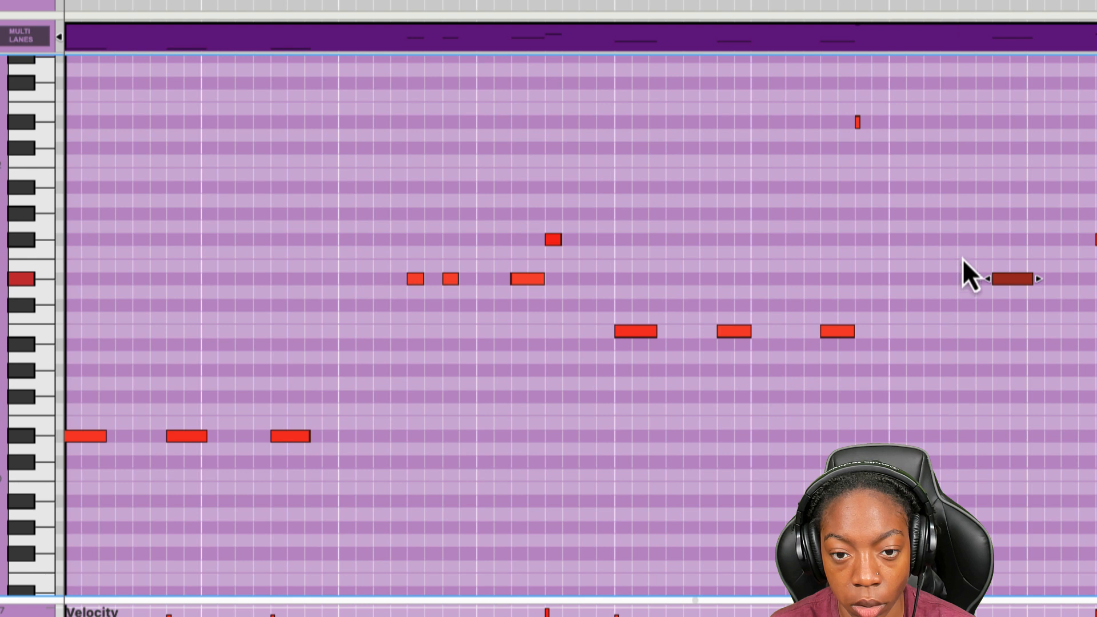
- Audition the bassline and delete all of its notes from bar 5 onward
key(space)
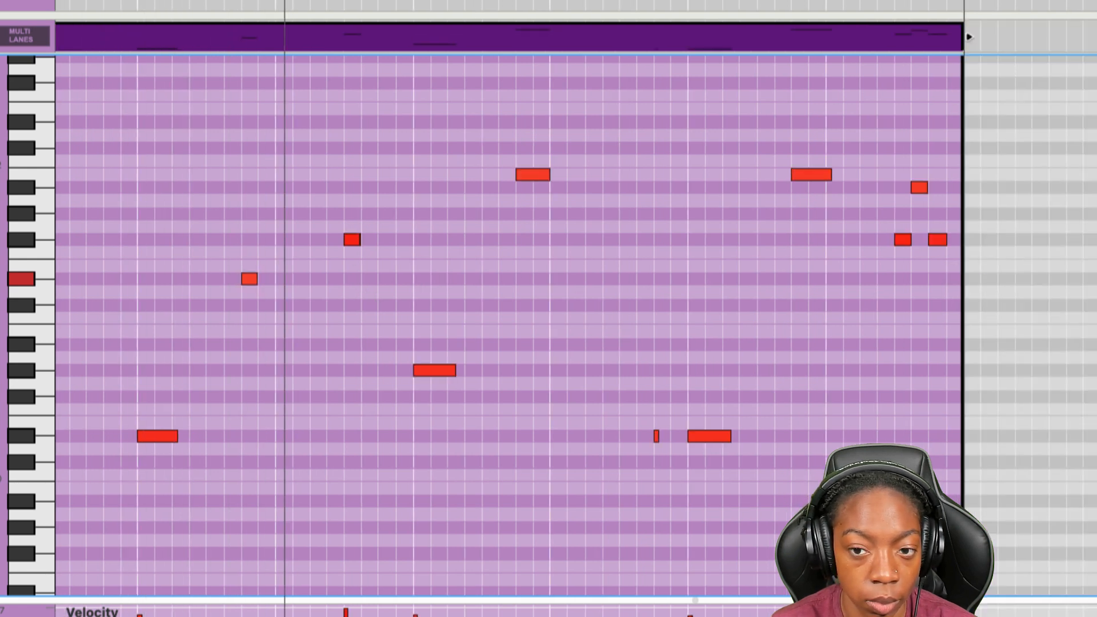
key(space)
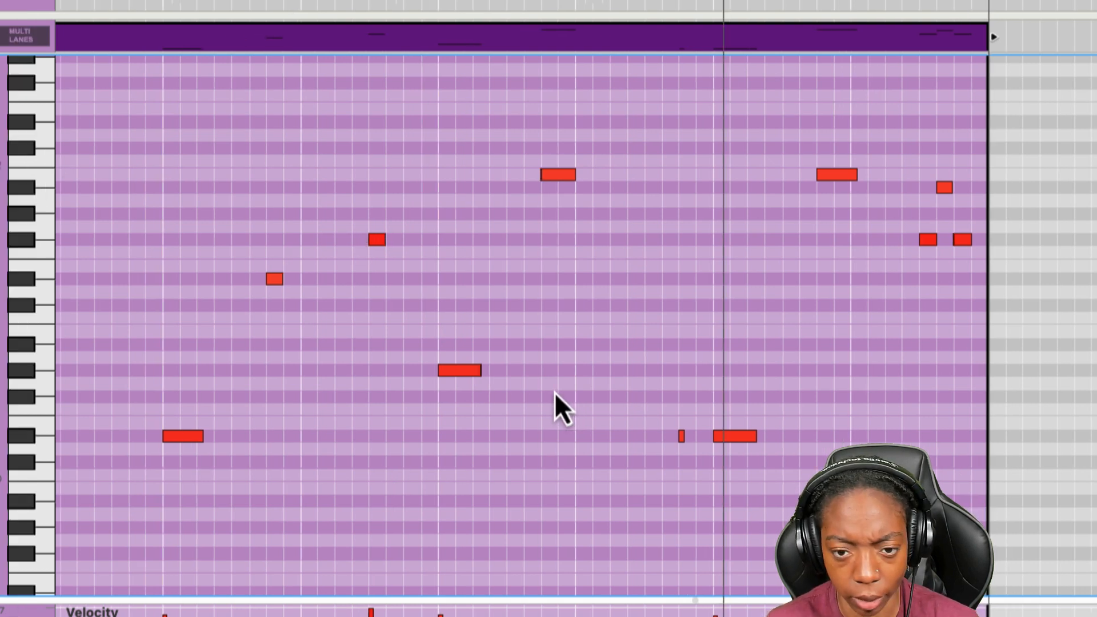
scroll(567, 392, down, 8)
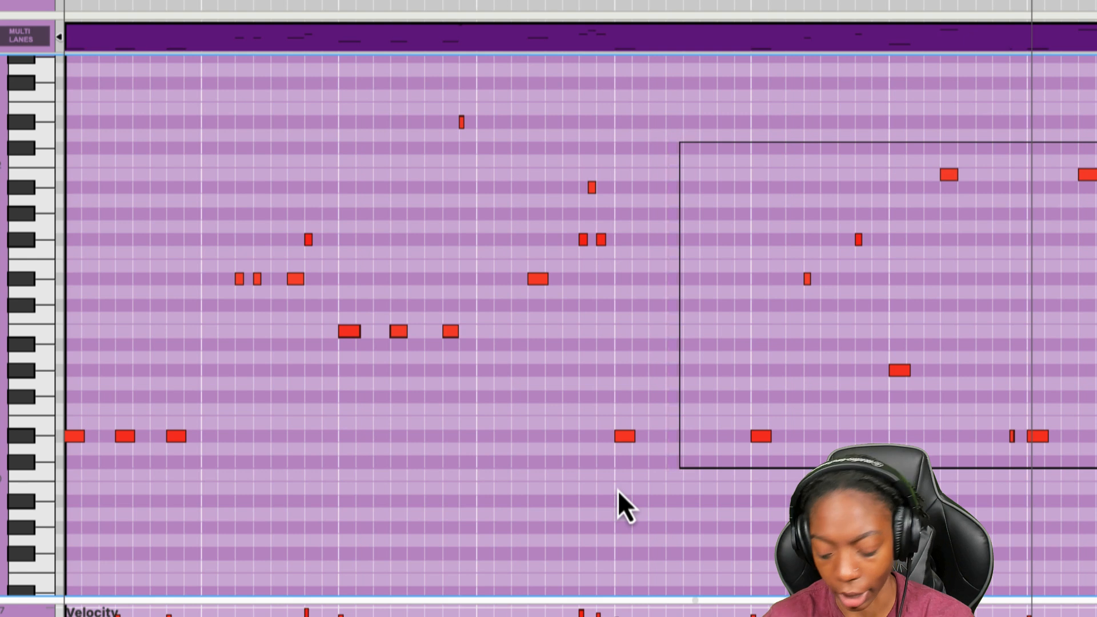
drag(618, 490, 619, 491)
key(Delete)
- Duplicate all the bassline notes in the first four bars to start at bar 5
drag(611, 77, 67, 561)
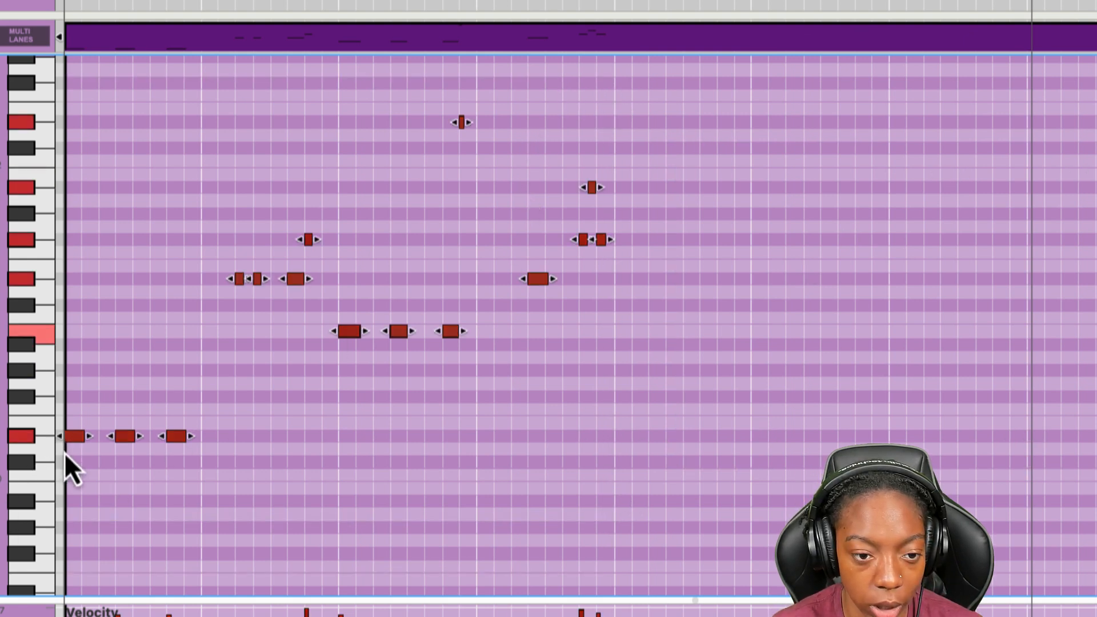
drag(77, 438, 627, 438)
click(611, 519)
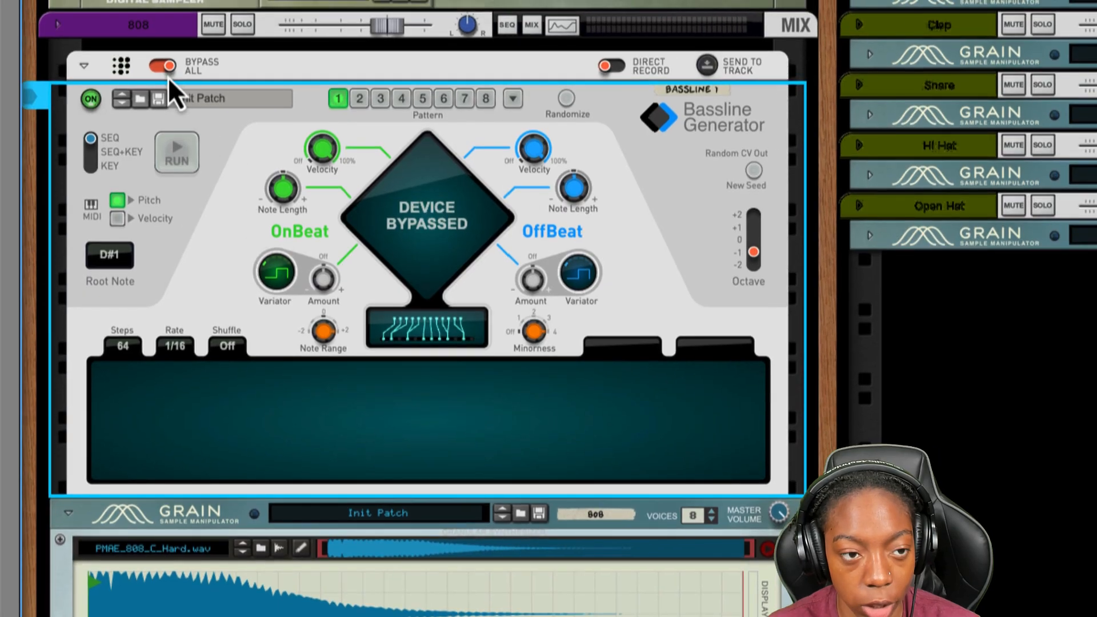
- Take the Bassline Generator out of bypass, turn Manual Rhythm off, and set the OnBeat variator Amount to off
click(164, 67)
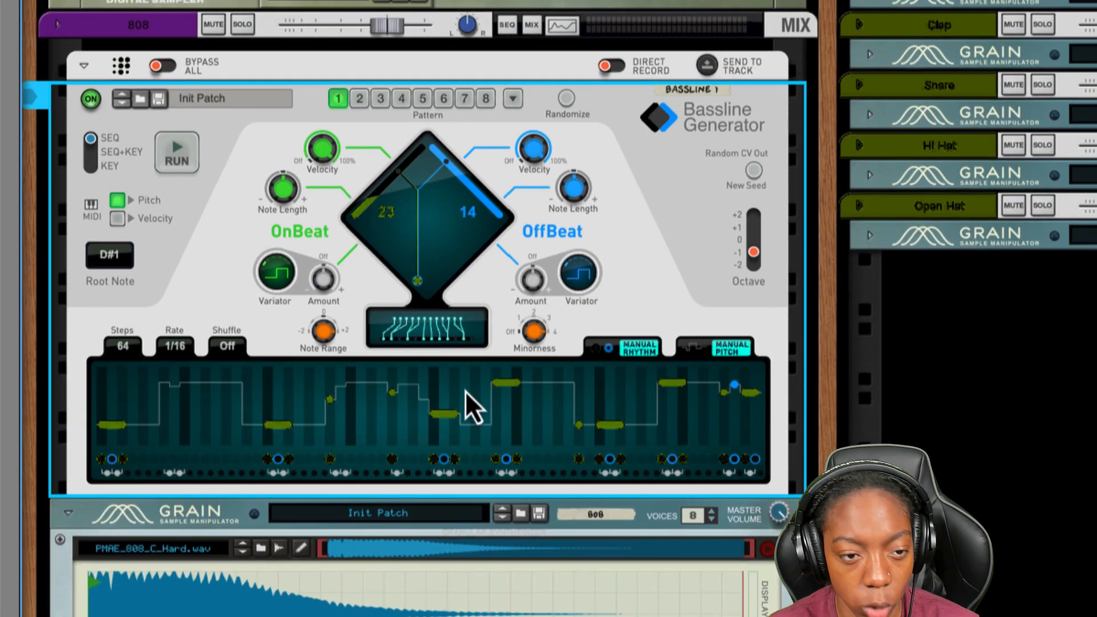
drag(311, 279, 333, 235)
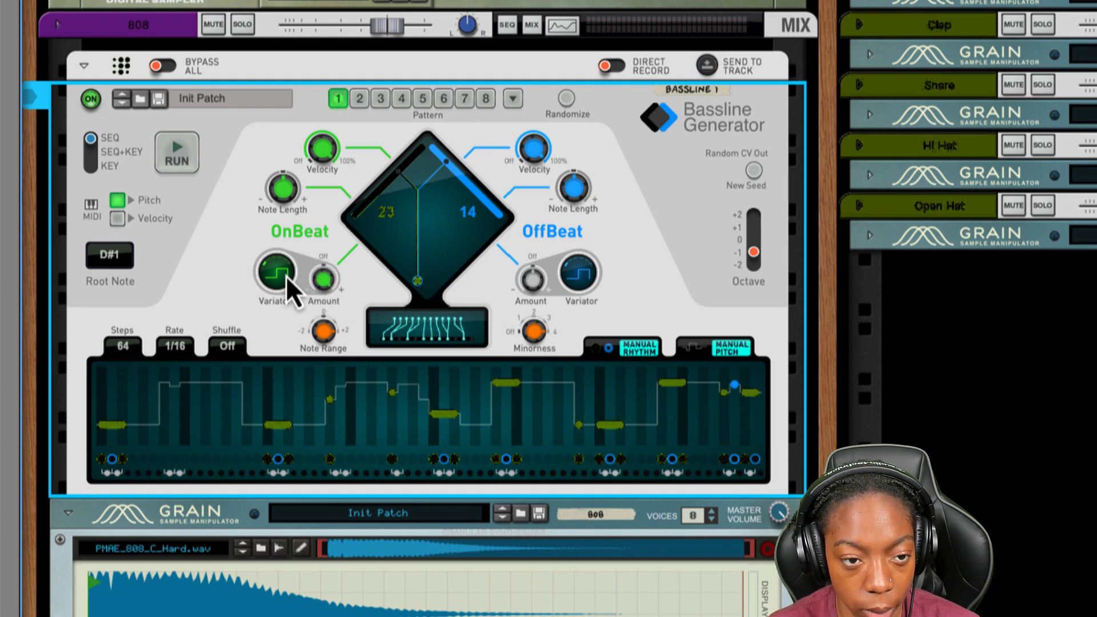
drag(327, 282, 333, 368)
click(643, 352)
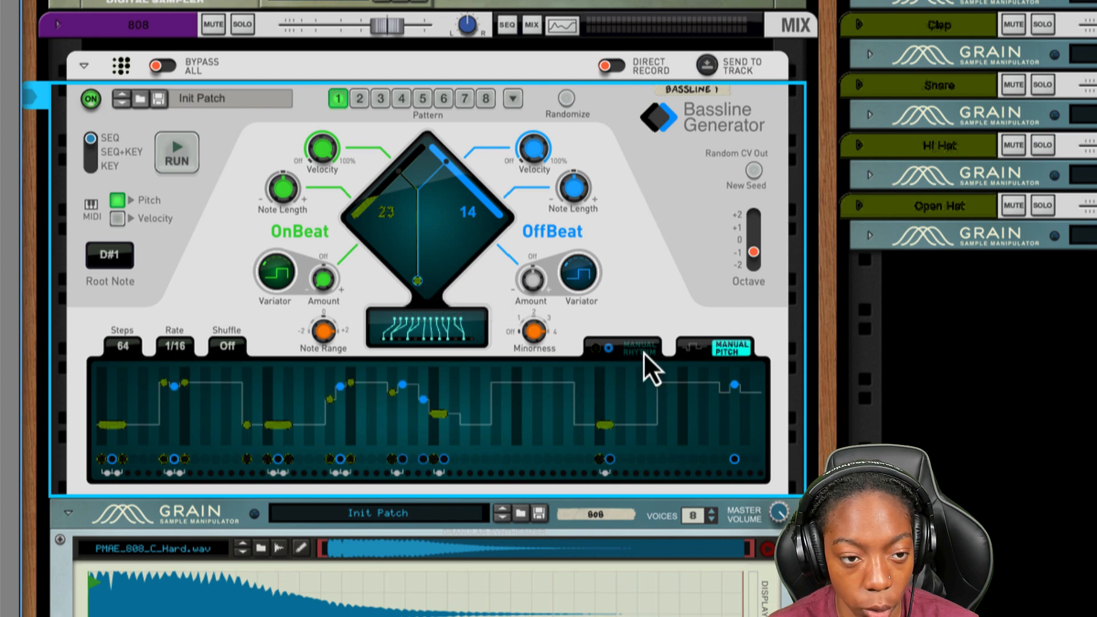
drag(323, 290, 337, 252)
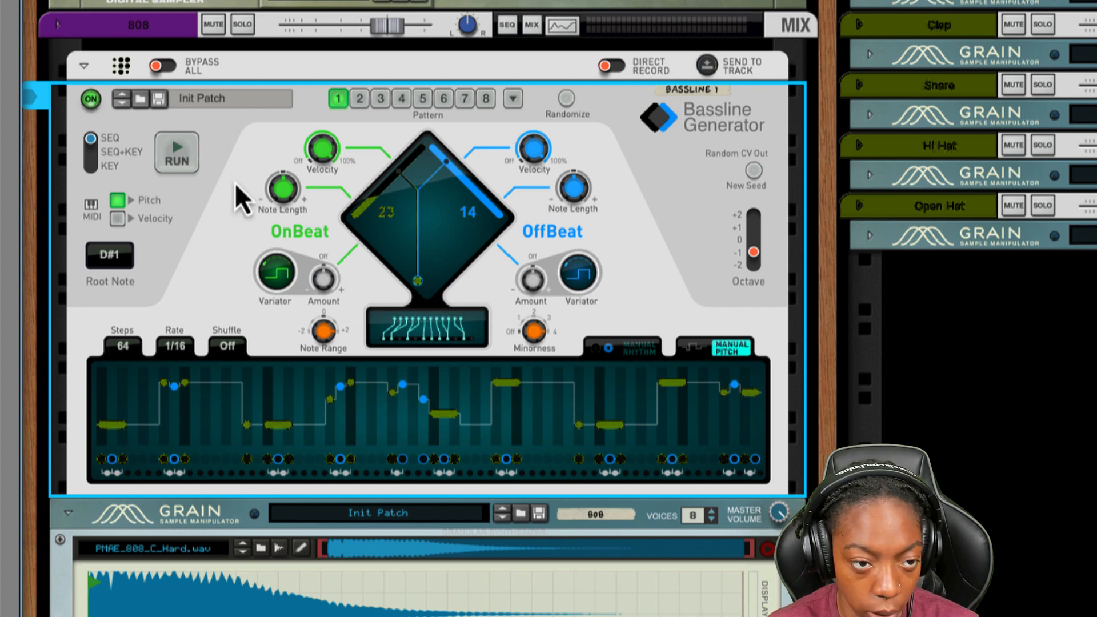
- Audition the newly generated pattern, send it to the 808 track, and return to the sequencer
click(189, 159)
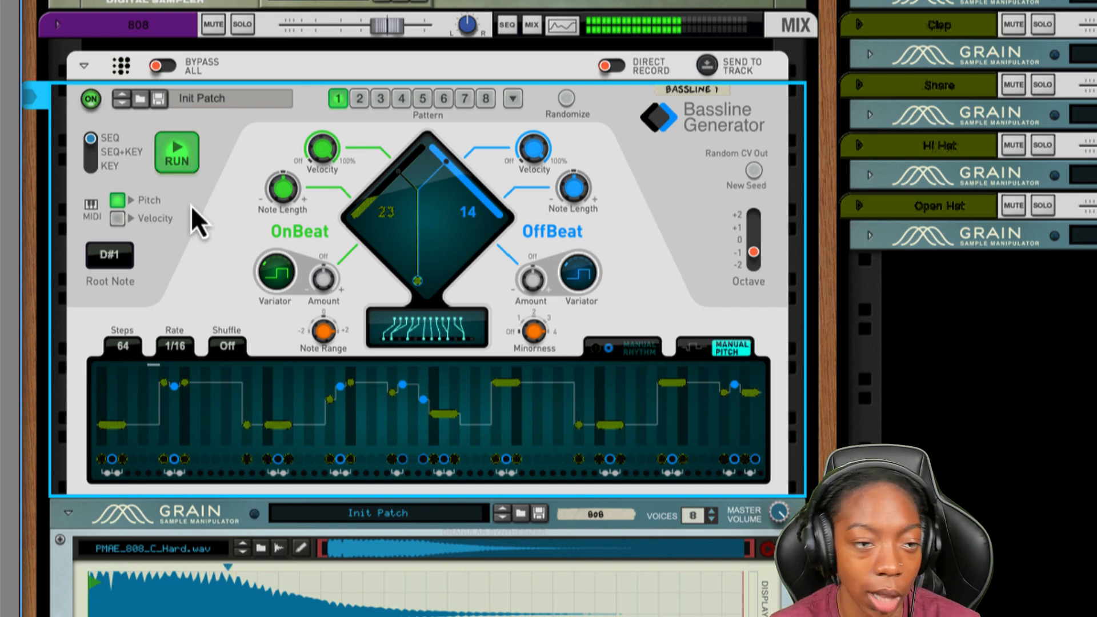
key(space)
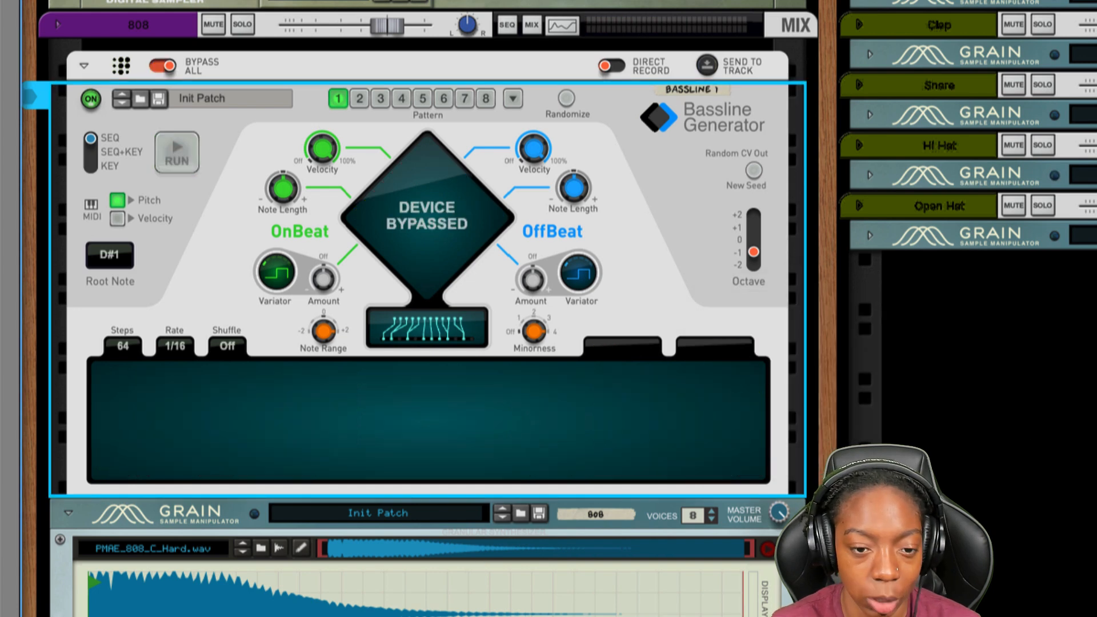
key(F7)
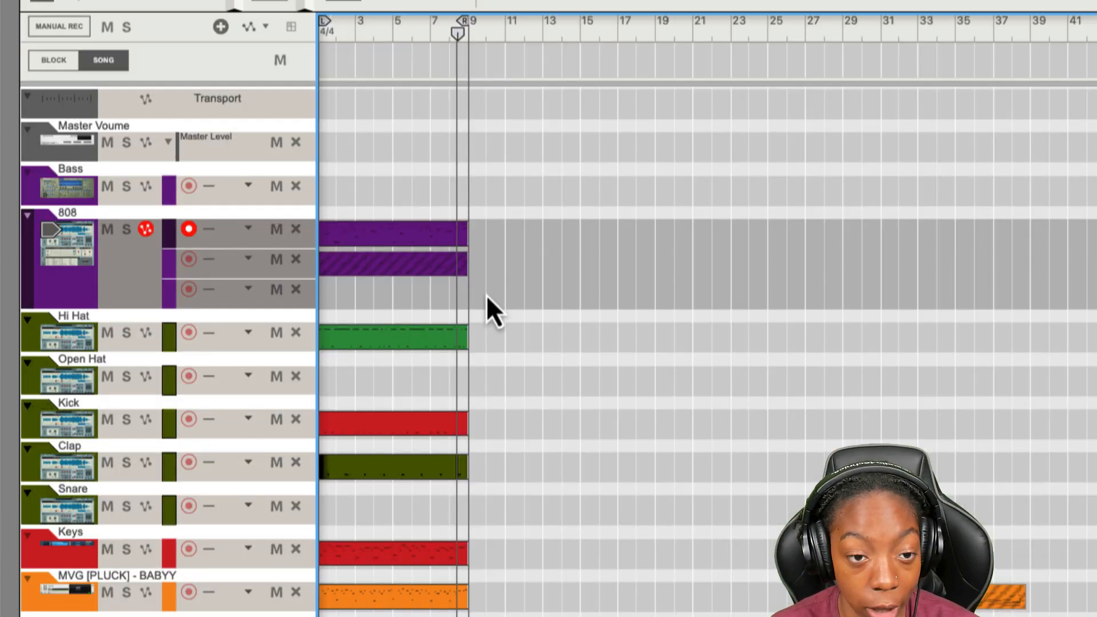
- Move the new 808 clip beyond the loop end at bar 9 and unmute the edited bassline clip
drag(407, 238, 621, 237)
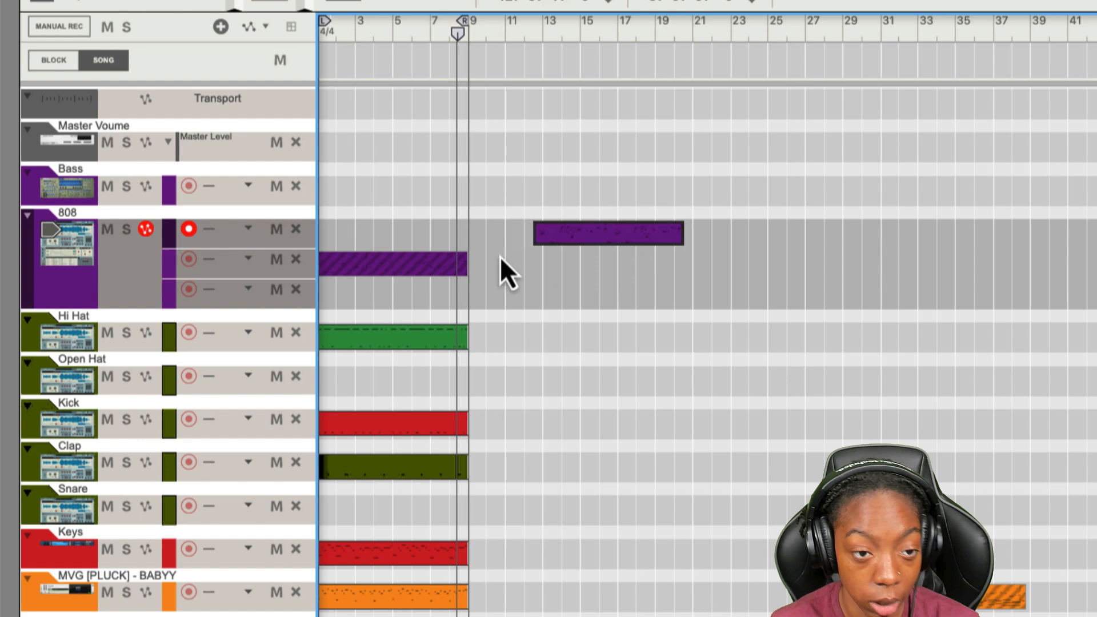
double_click(407, 265)
click(341, 29)
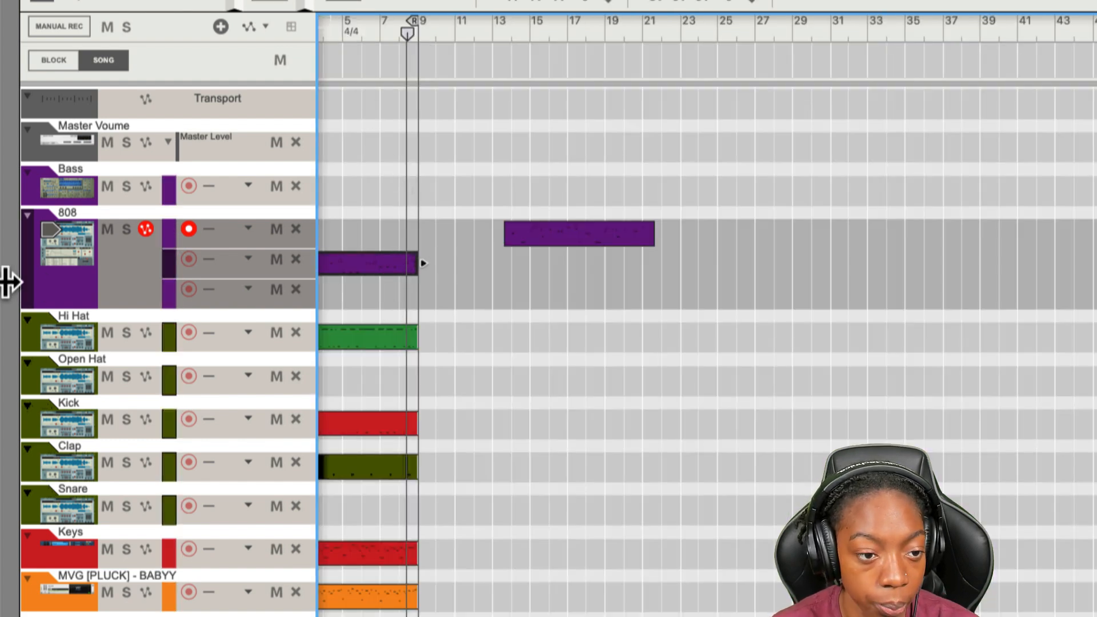
- Change the 808 track's color to blue
right_click(42, 285)
mouse_move(221, 578)
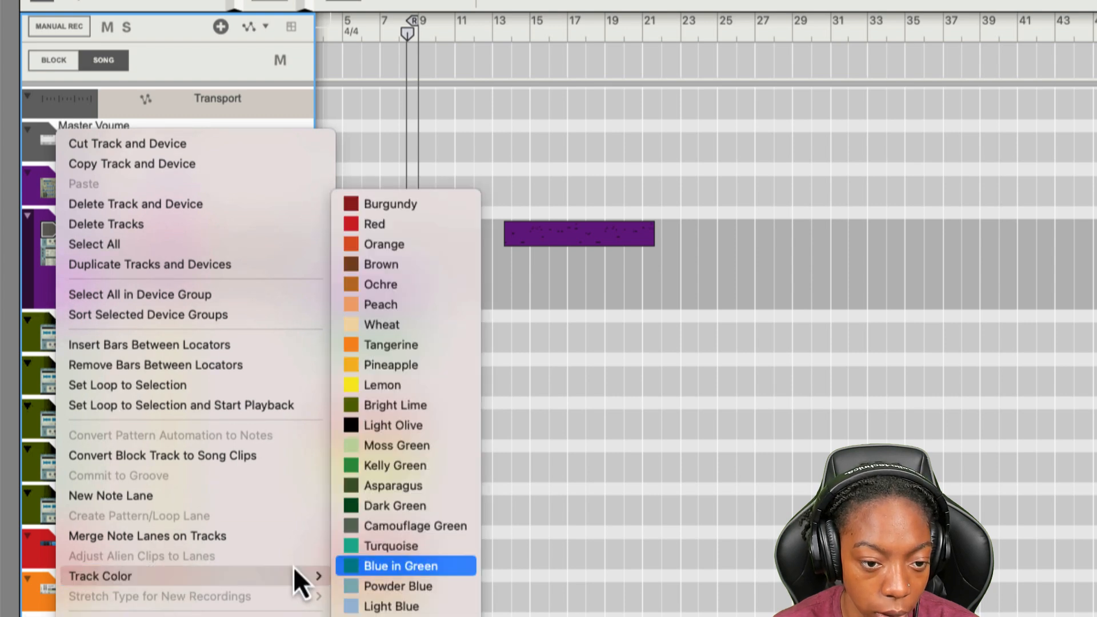
click(401, 616)
- Place the edited clip on the third 808 lane and the generated clip on the second lane, starting at bar 1
scroll(452, 298, left, 3)
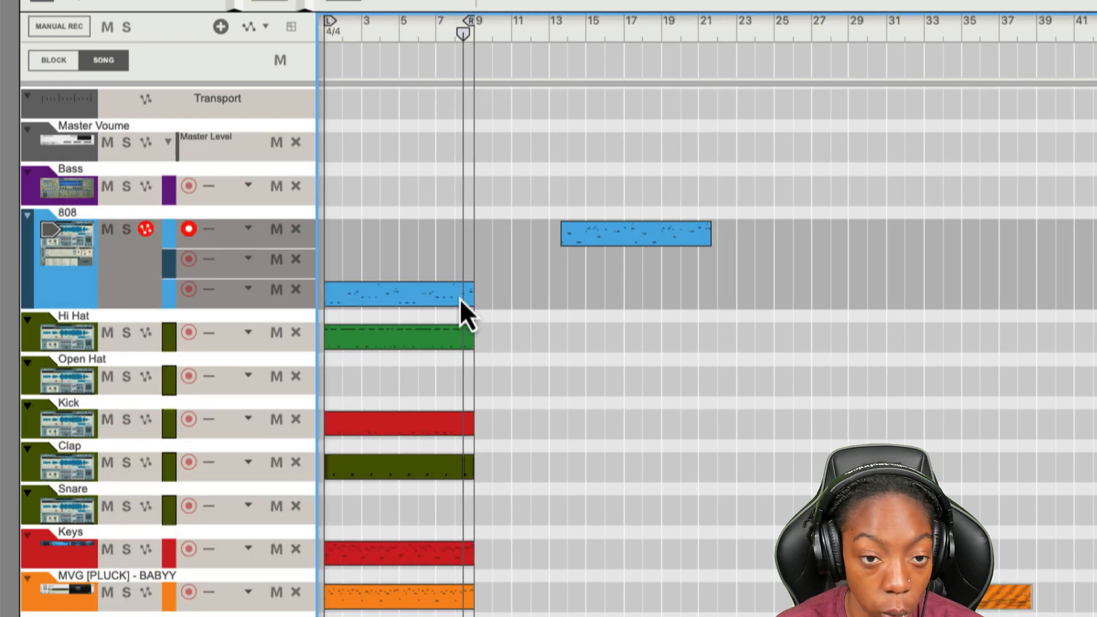
drag(673, 232, 510, 256)
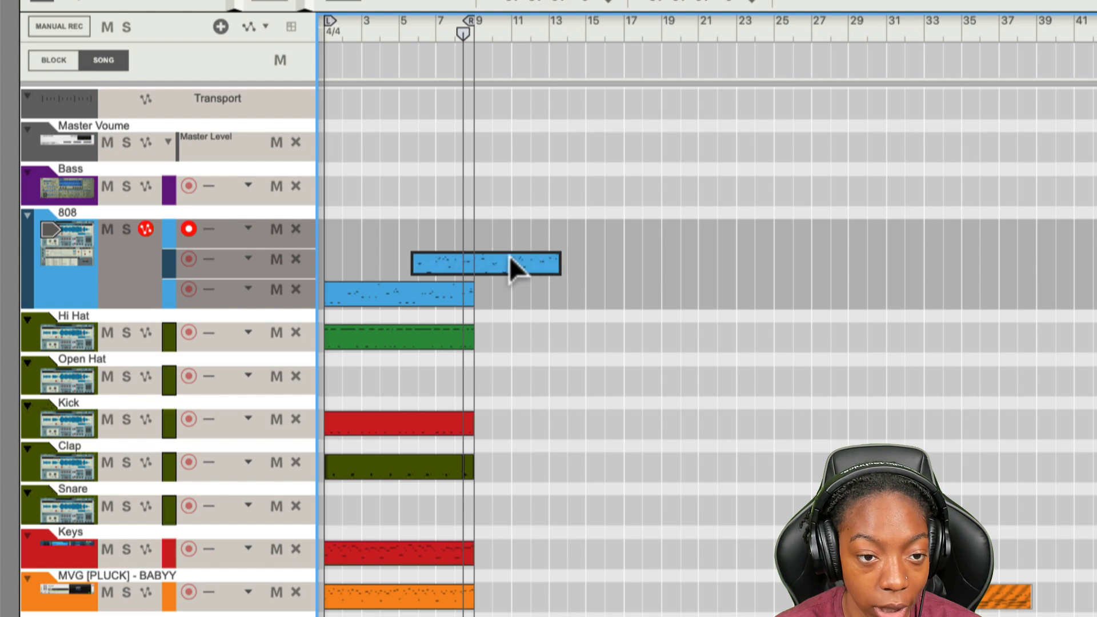
drag(362, 272, 358, 271)
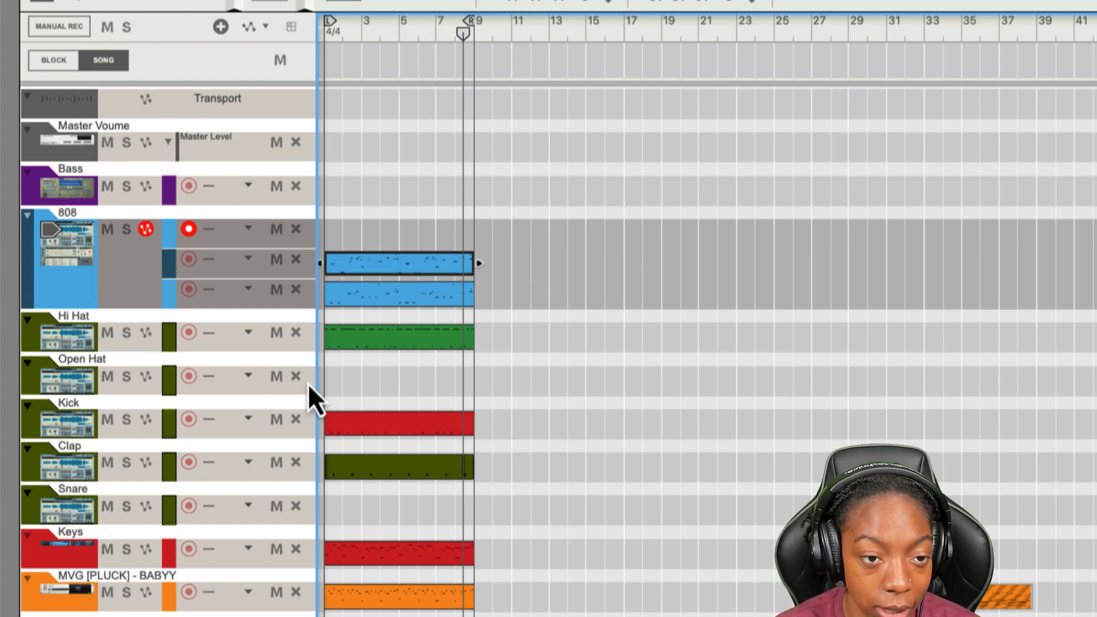
- Trim the generated clip to its last two bars, starting at bar 7, and move it onto the edited clip's lane
drag(319, 264, 436, 282)
key(super+z)
click(411, 2)
click(405, 300)
drag(322, 267, 462, 294)
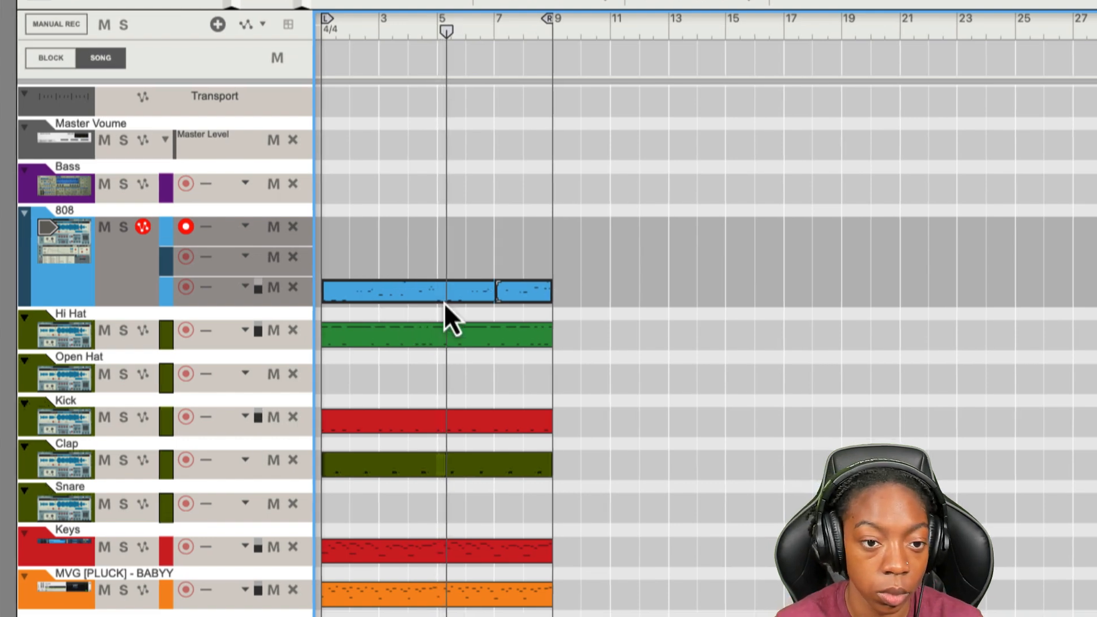
- Open the combined 808 bassline for note editing and audition its last bars
double_click(444, 295)
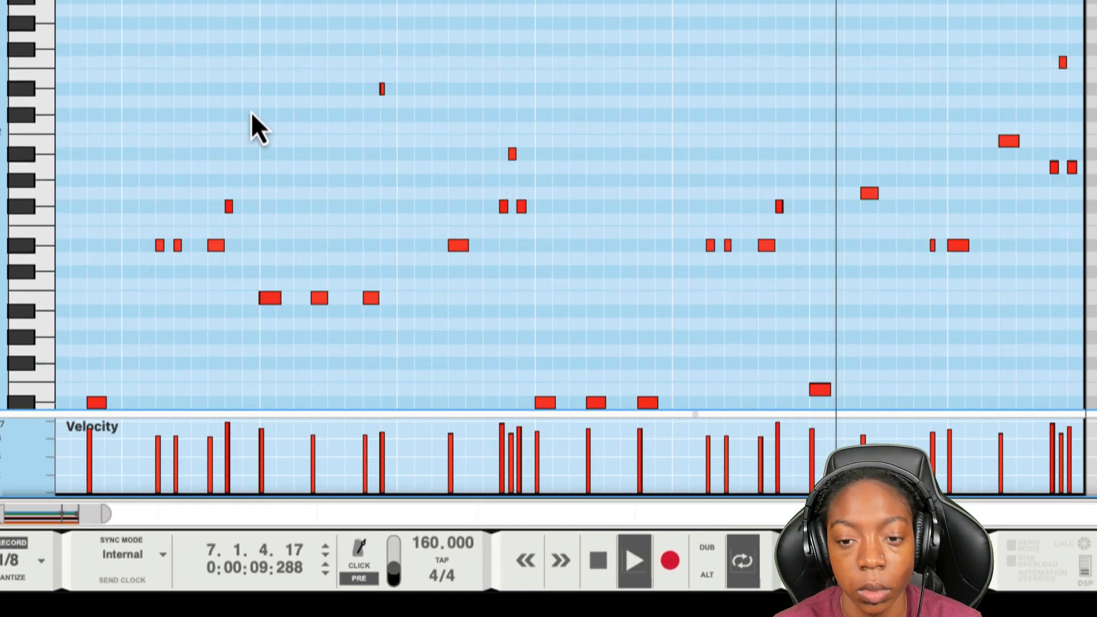
scroll(251, 112, down, 1)
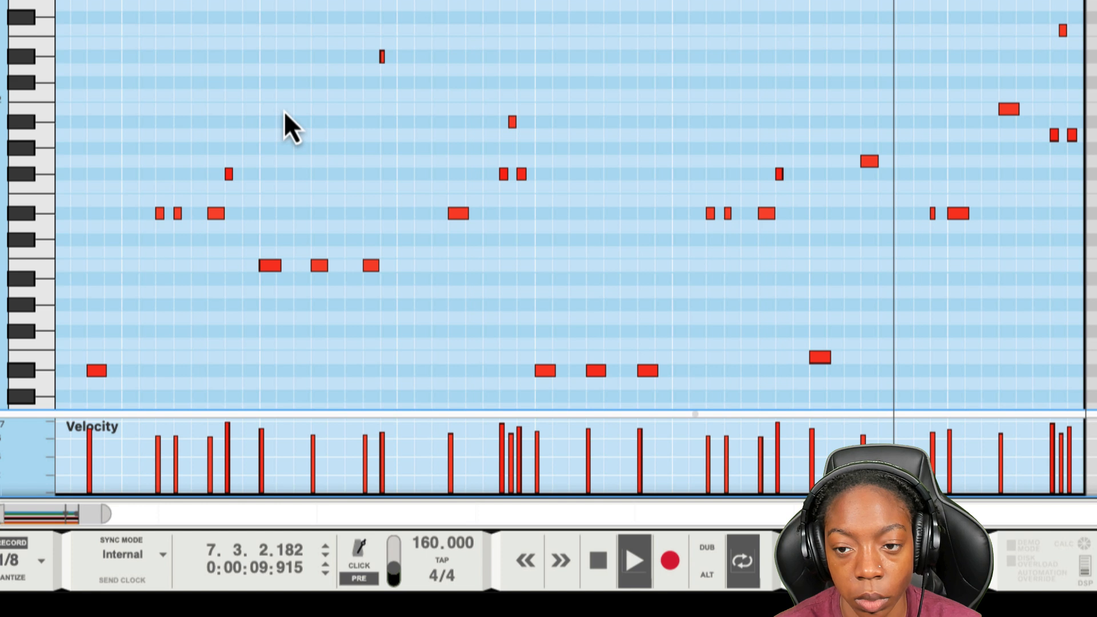
scroll(285, 112, down, 2)
key(space)
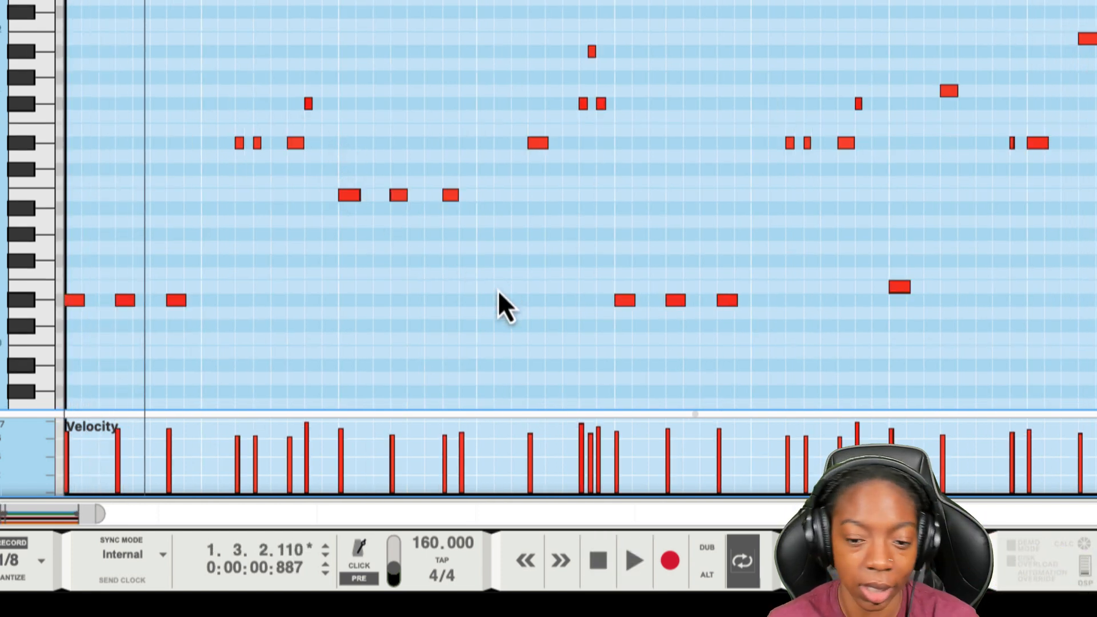
- Raise the velocity of every bassline note to the maximum
key(w)
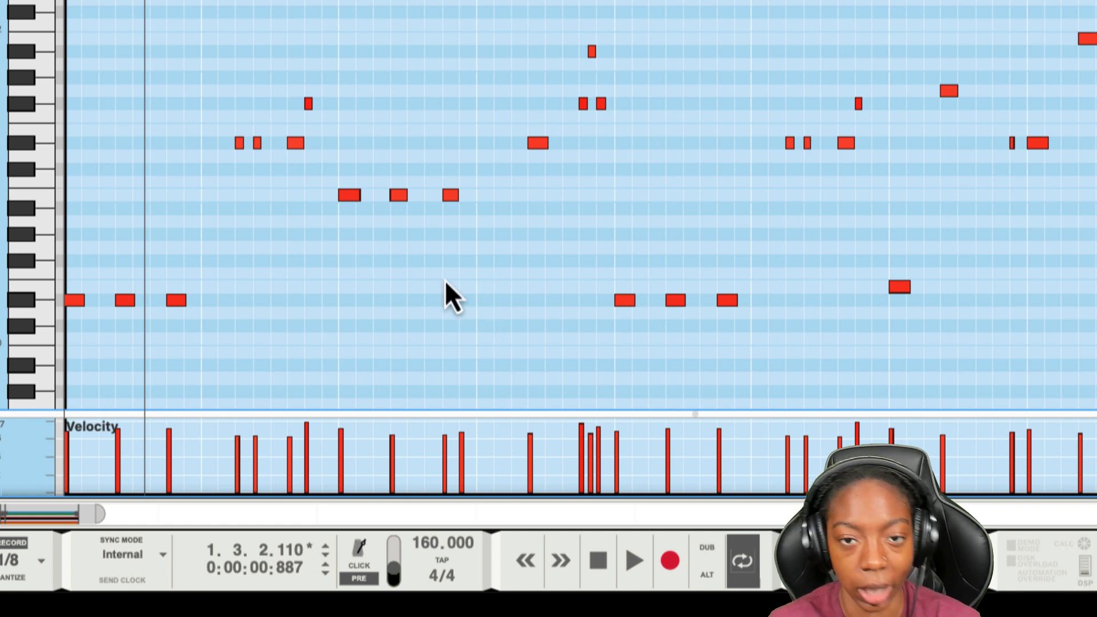
key(ctrl+a)
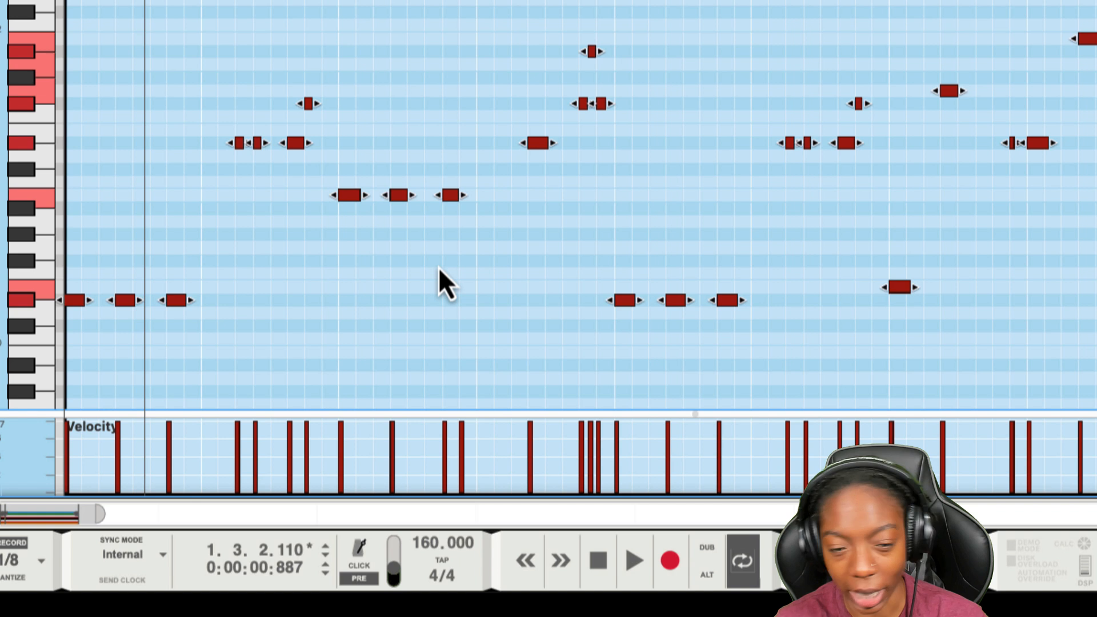
click(380, 309)
key(shift+Return)
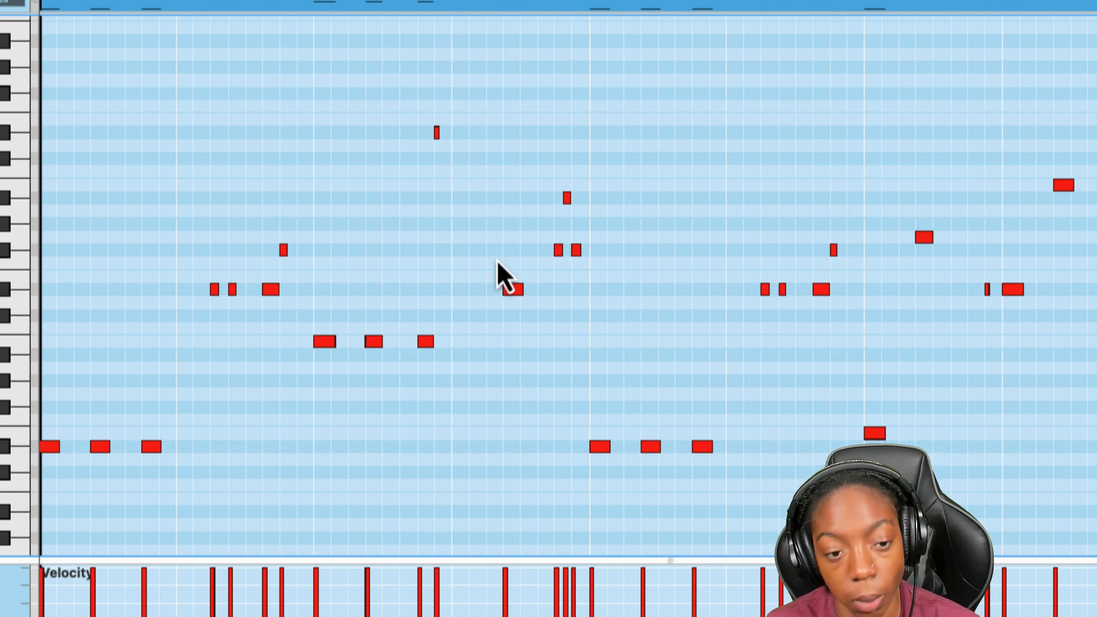
- Raise the first two notes of bar 7 to B, and add one high and one lower short D# note in bar 4
key(space)
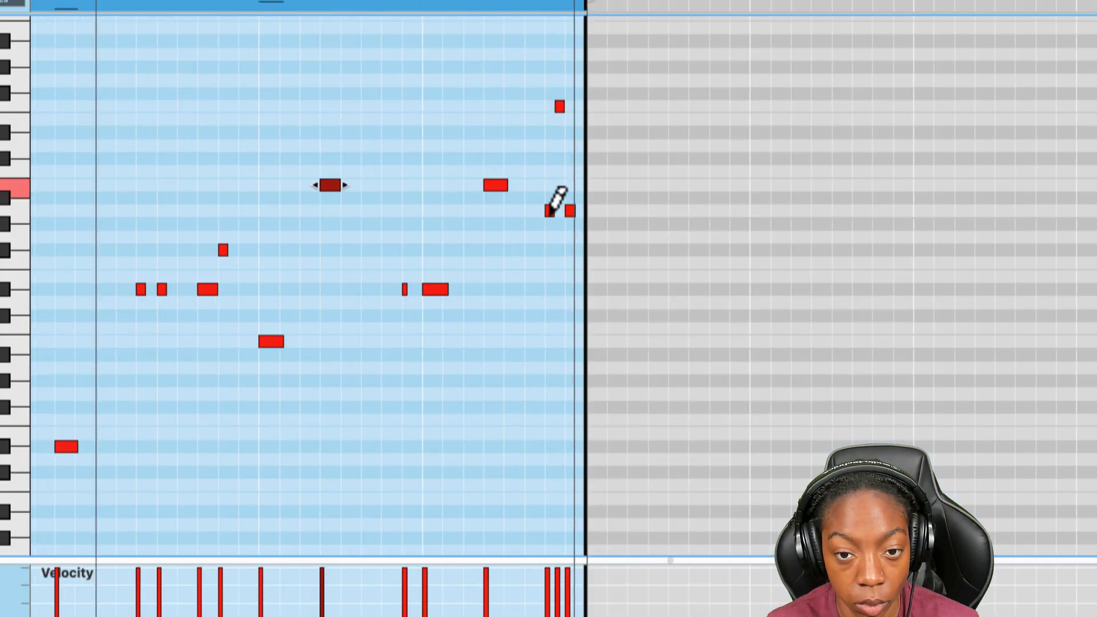
key(ctrl+a)
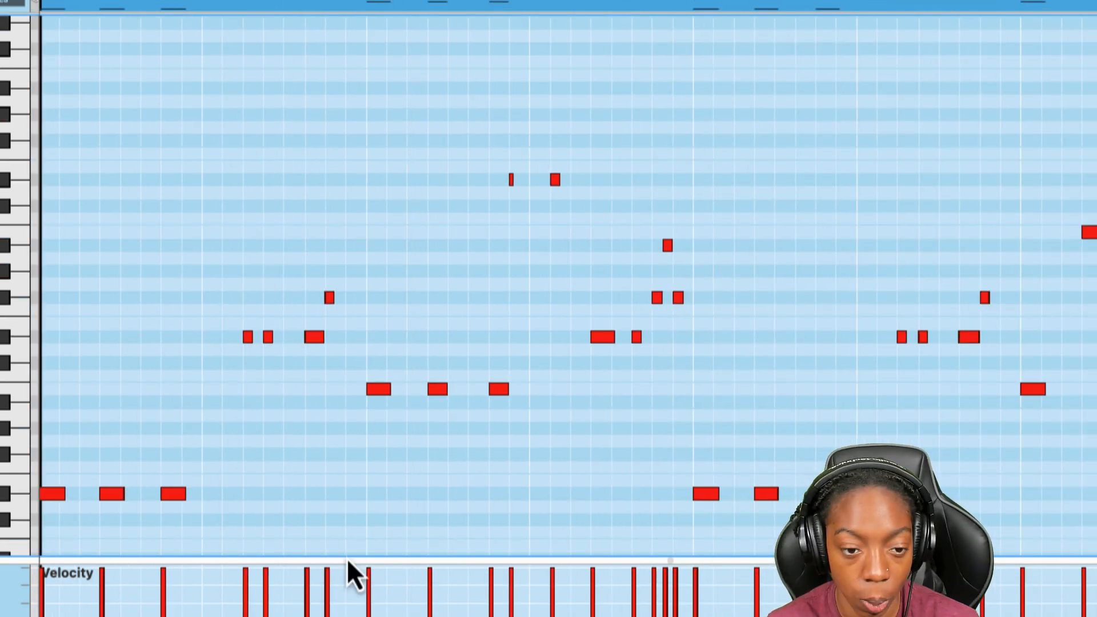
key(space)
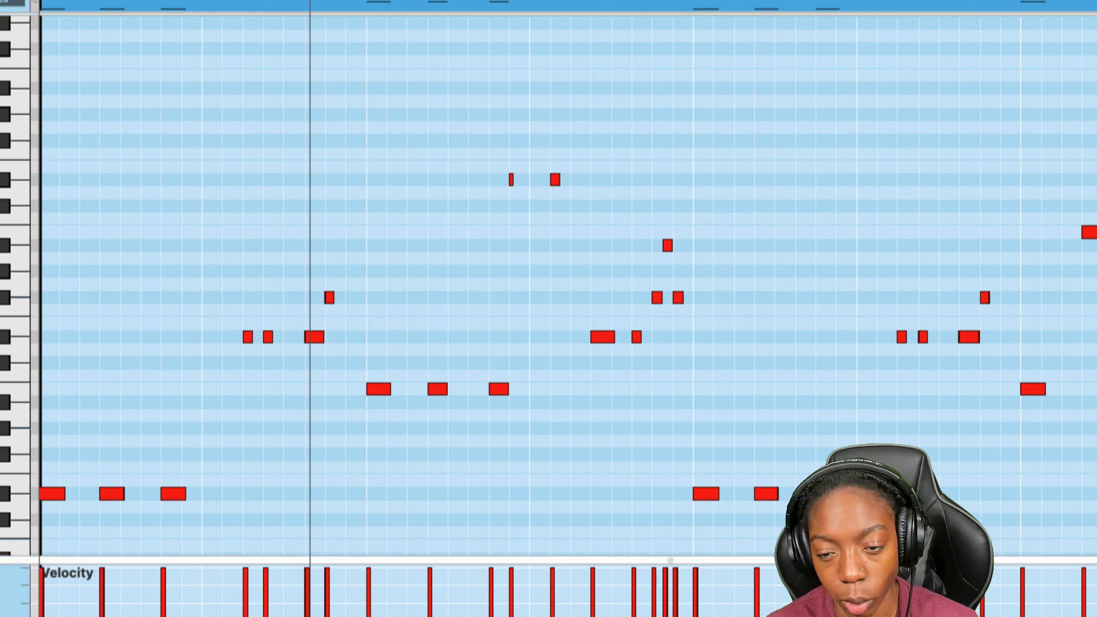
- Add another short high D# note in bar 4, and delete the second bassline note in bars 1 and 3
key(space)
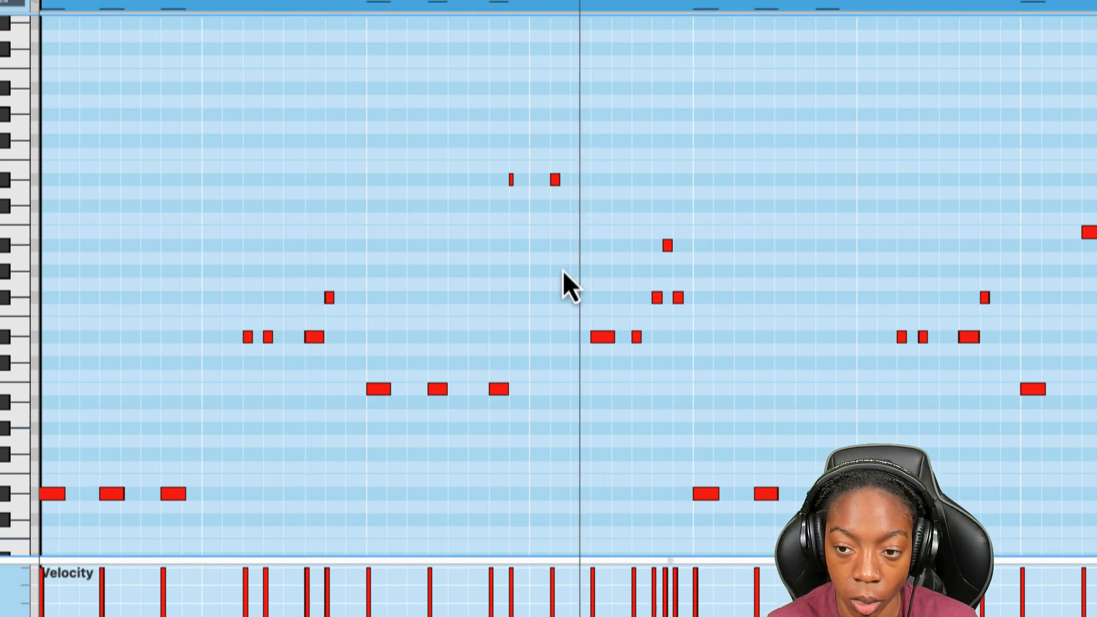
click(575, 179)
key(alt+shift+Up)
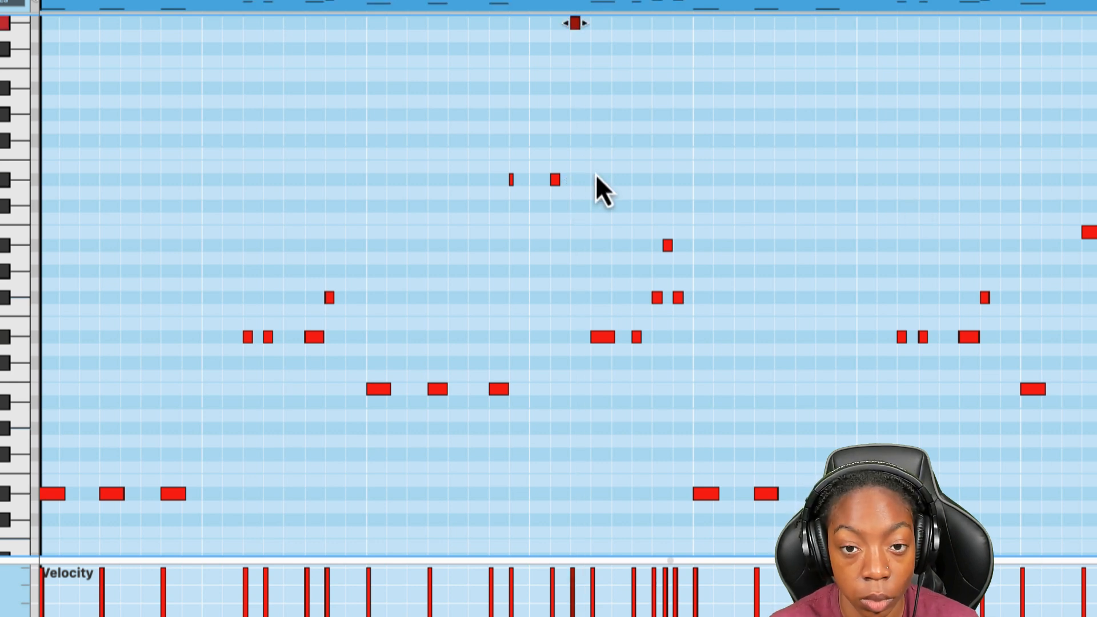
click(112, 494)
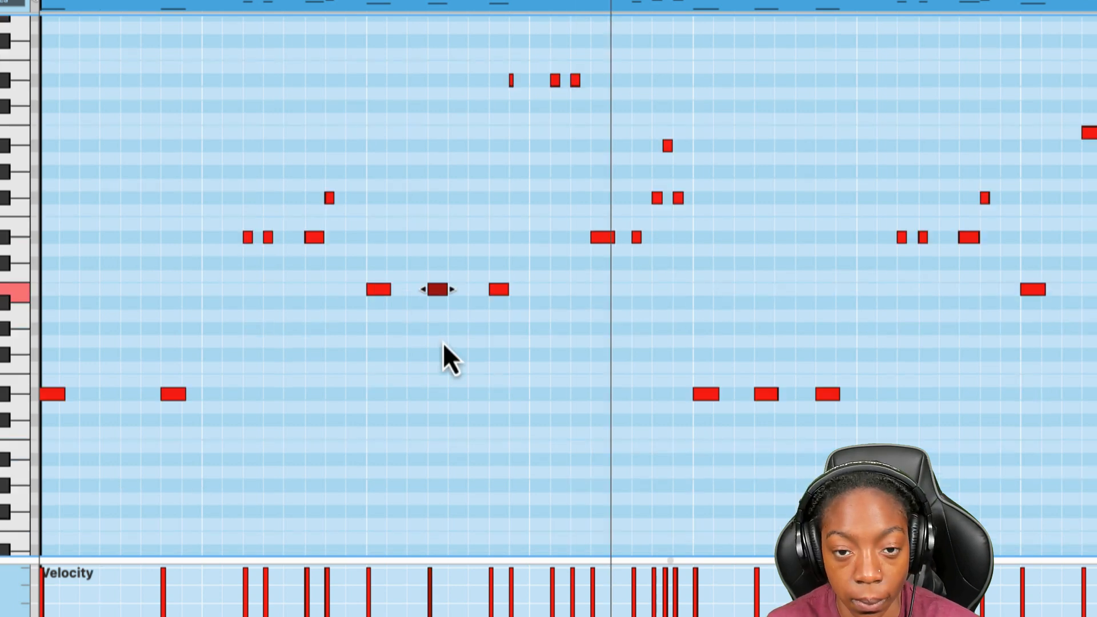
key(Delete)
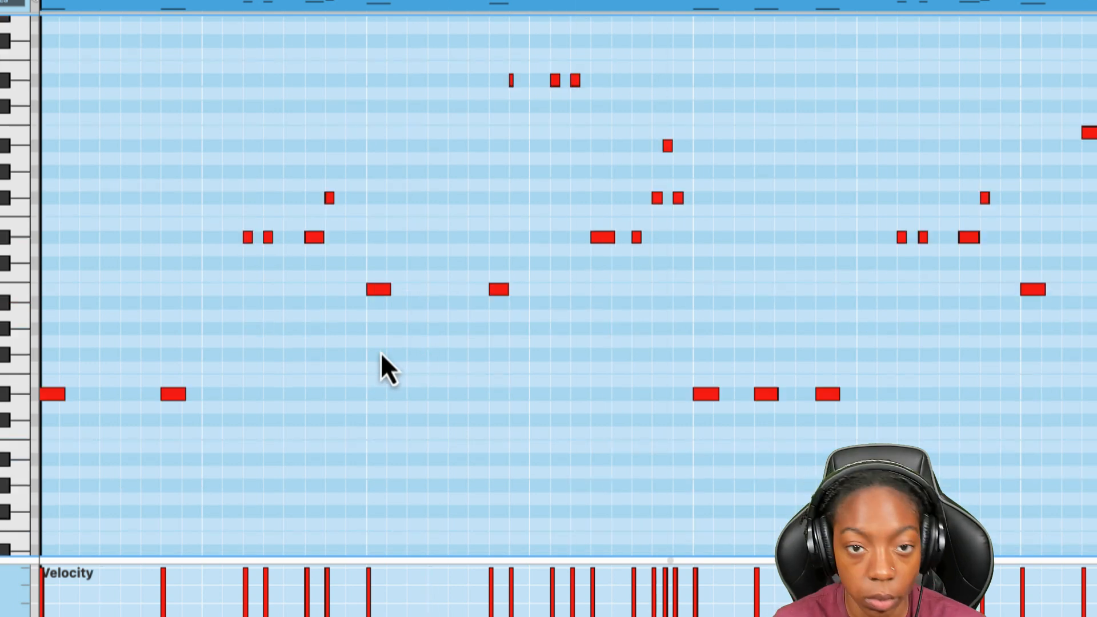